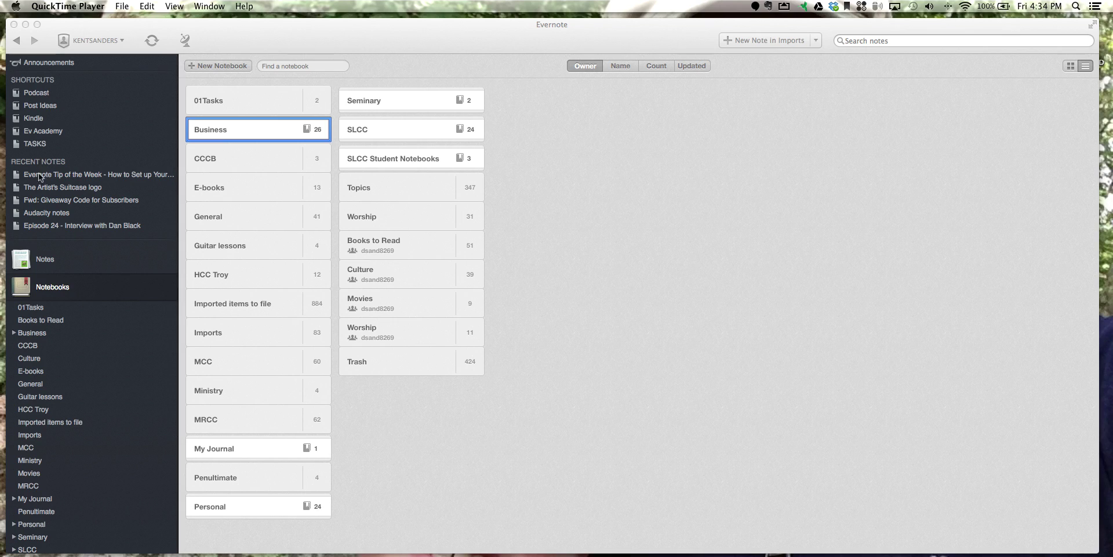
# Show all notes, check which notebooks can be chosen there, and return to the notebooks overview.
pyautogui.click(41, 261)
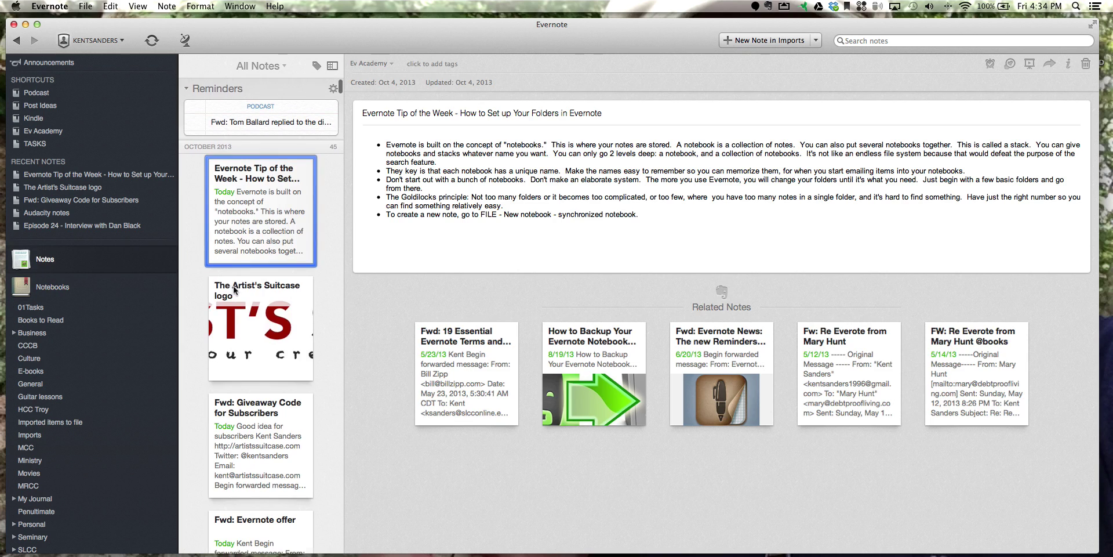
pyautogui.click(283, 67)
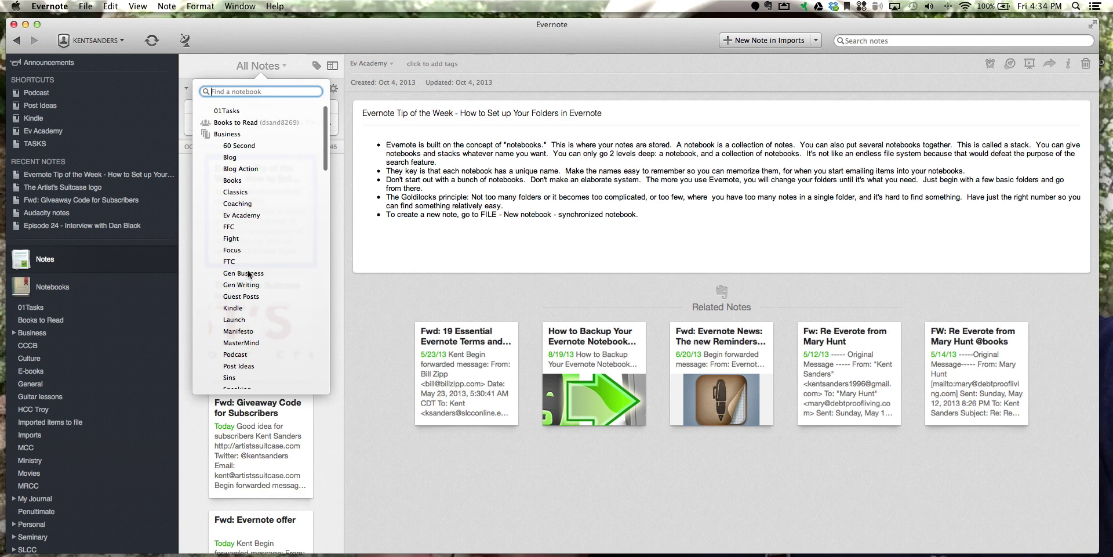
pyautogui.click(217, 71)
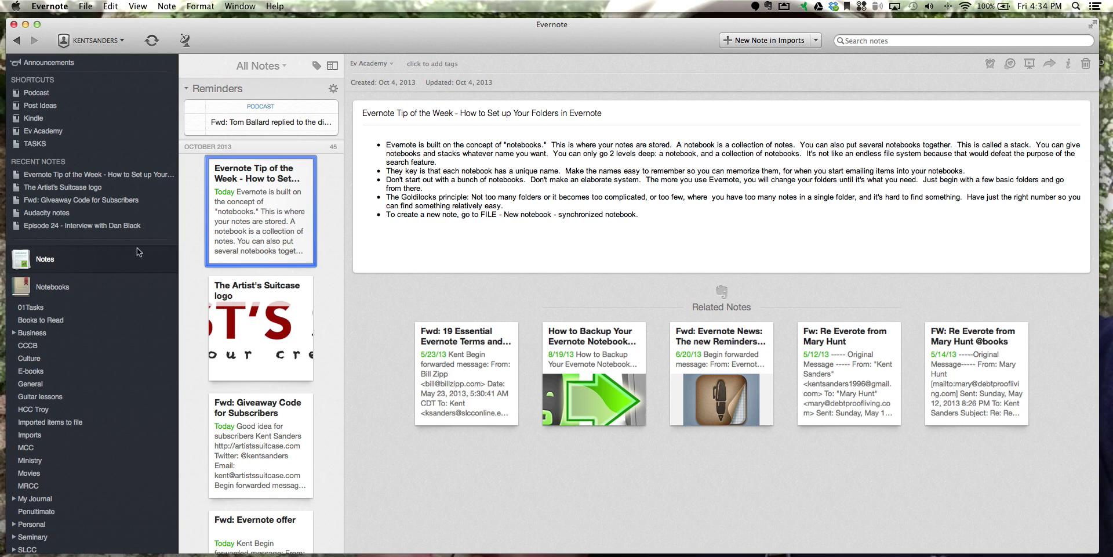
pyautogui.click(53, 288)
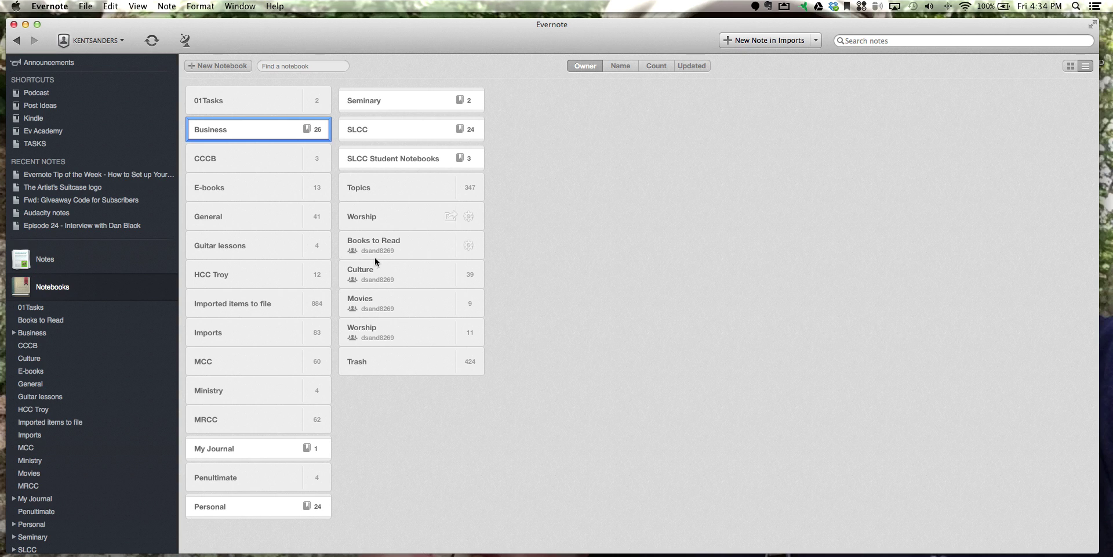
# Show the notes of the shared Books to Read notebook and browse through its note list.
pyautogui.click(26, 319)
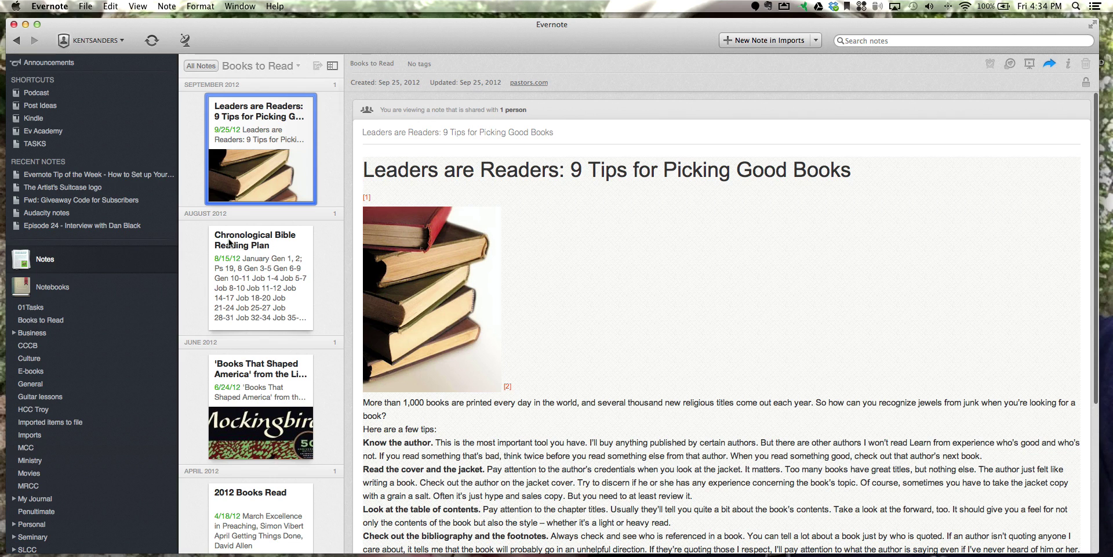
pyautogui.scroll(-15, 259, 315)
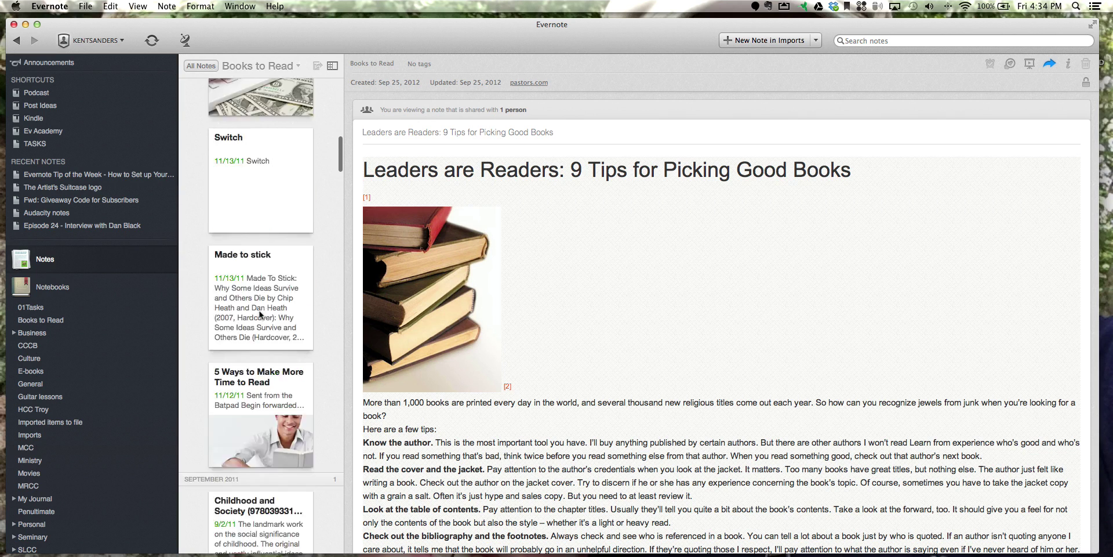
pyautogui.scroll(-10, 271, 356)
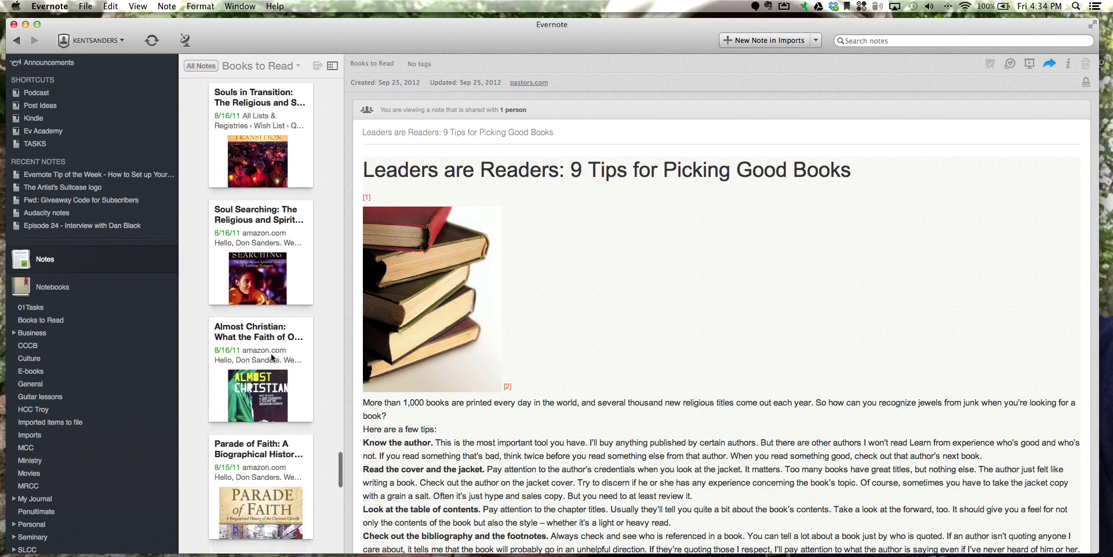
pyautogui.scroll(8, 272, 357)
pyautogui.scroll(15, 271, 354)
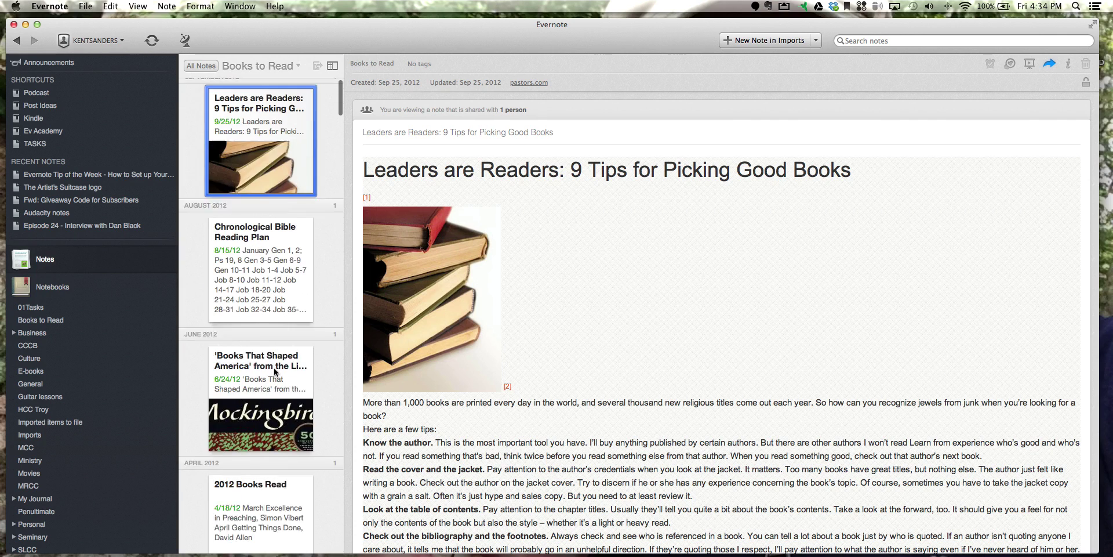
# View the notes Chronological Bible Reading Plan, 'Books That Shaped America' and 2012 Books Read one after another.
pyautogui.click(262, 282)
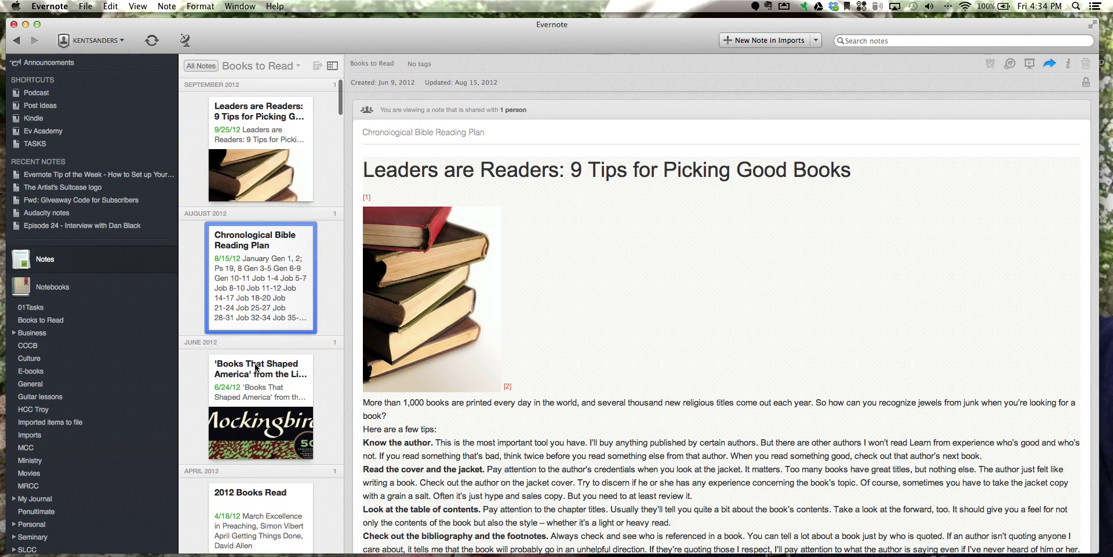
pyautogui.click(258, 391)
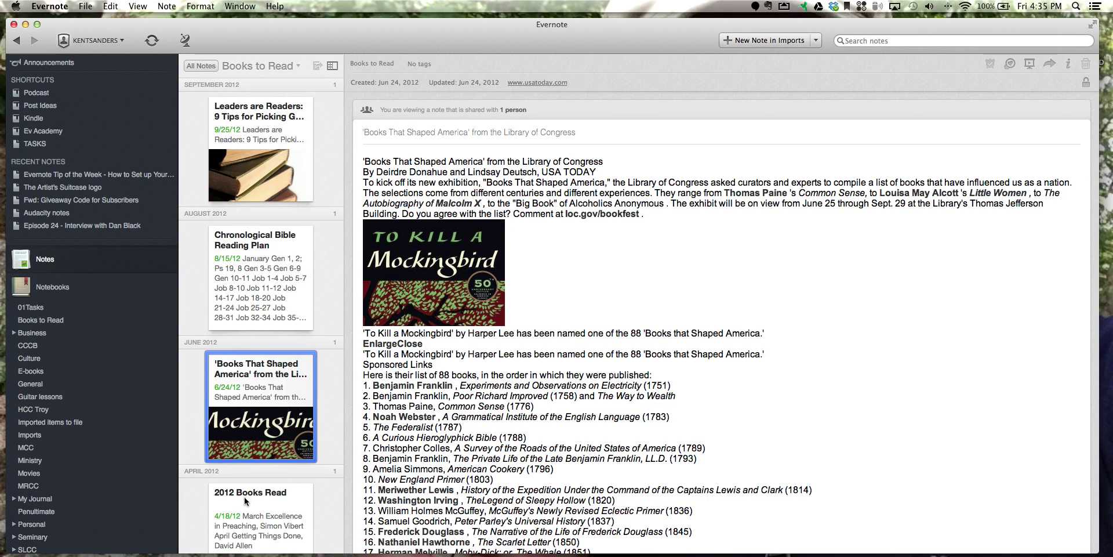
pyautogui.scroll(-4, 254, 339)
pyautogui.click(252, 396)
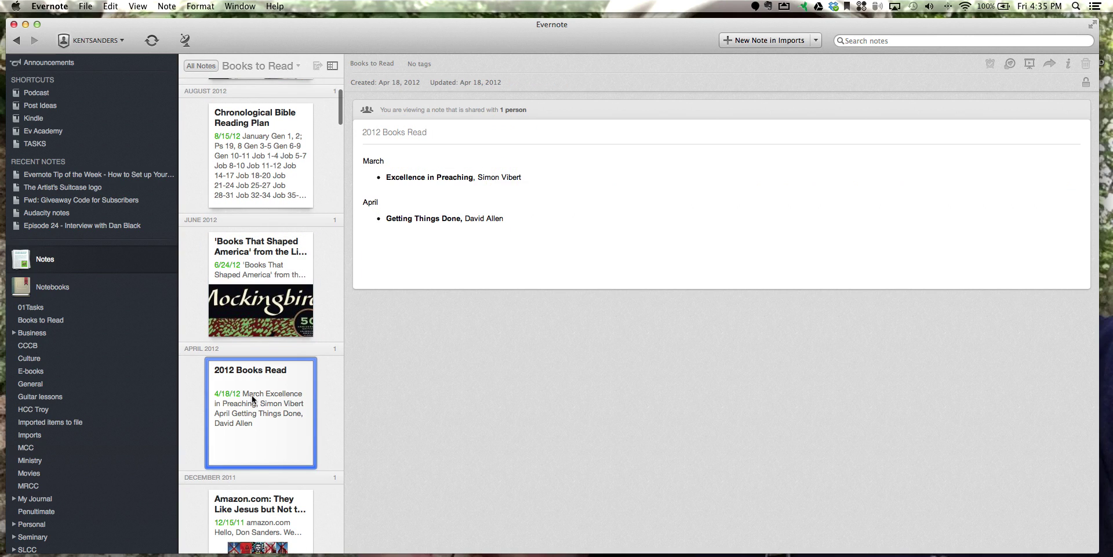
pyautogui.scroll(4, 254, 272)
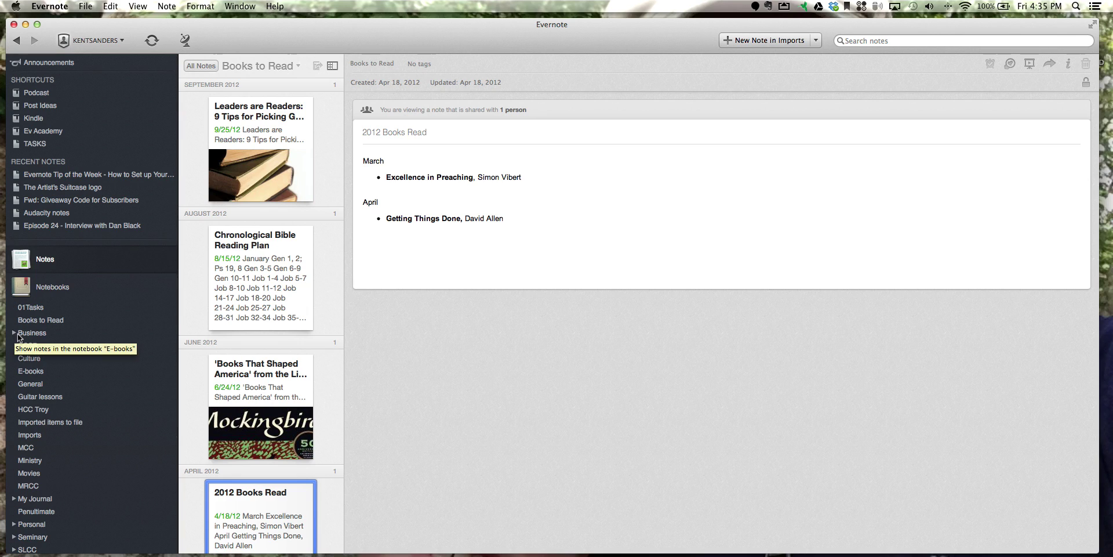
# Return to the notebooks overview and expand the Business stack to view its notebooks, and collapse it again.
pyautogui.click(42, 288)
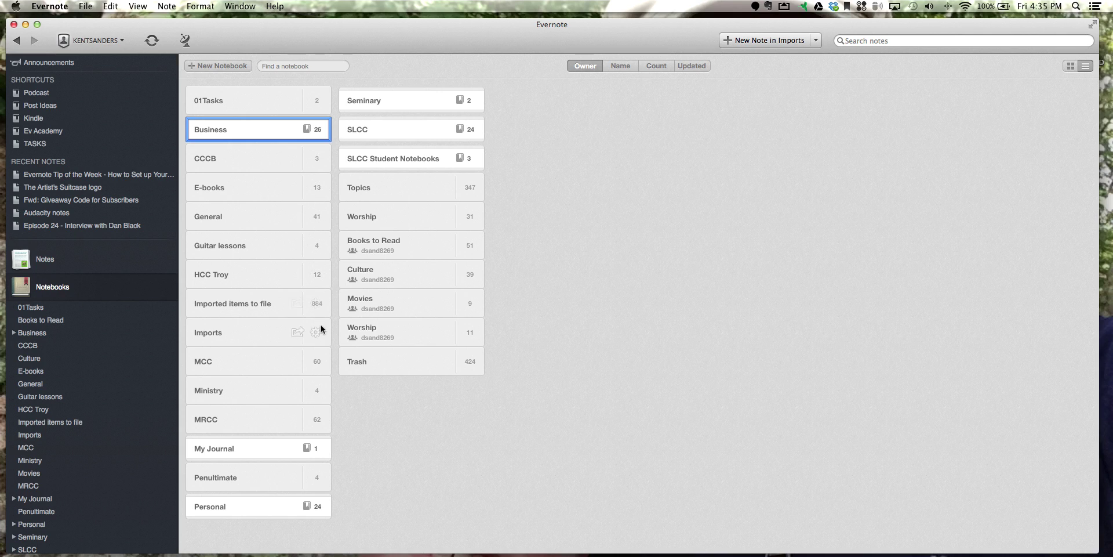
pyautogui.click(228, 130)
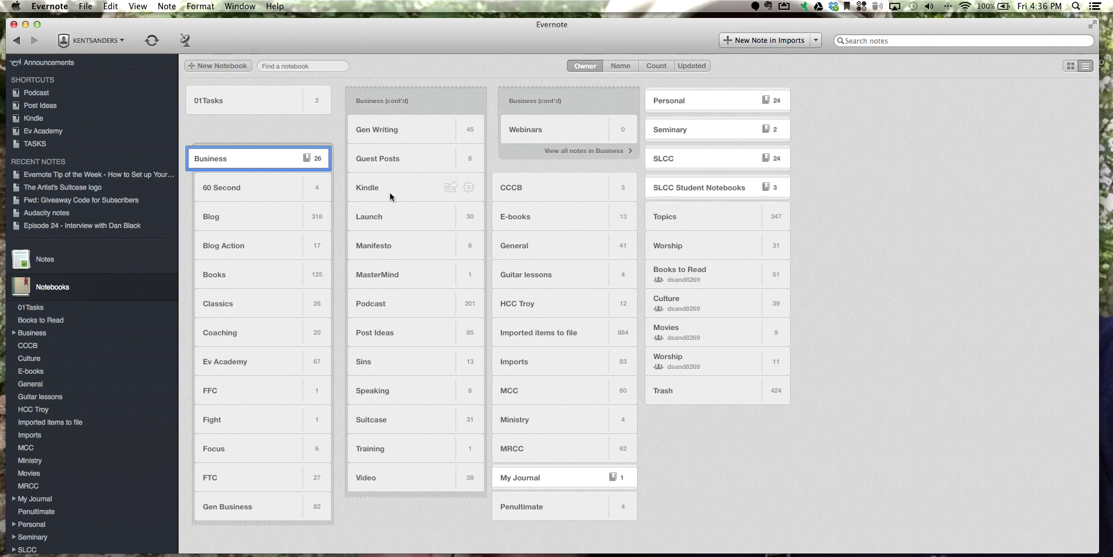
pyautogui.click(223, 153)
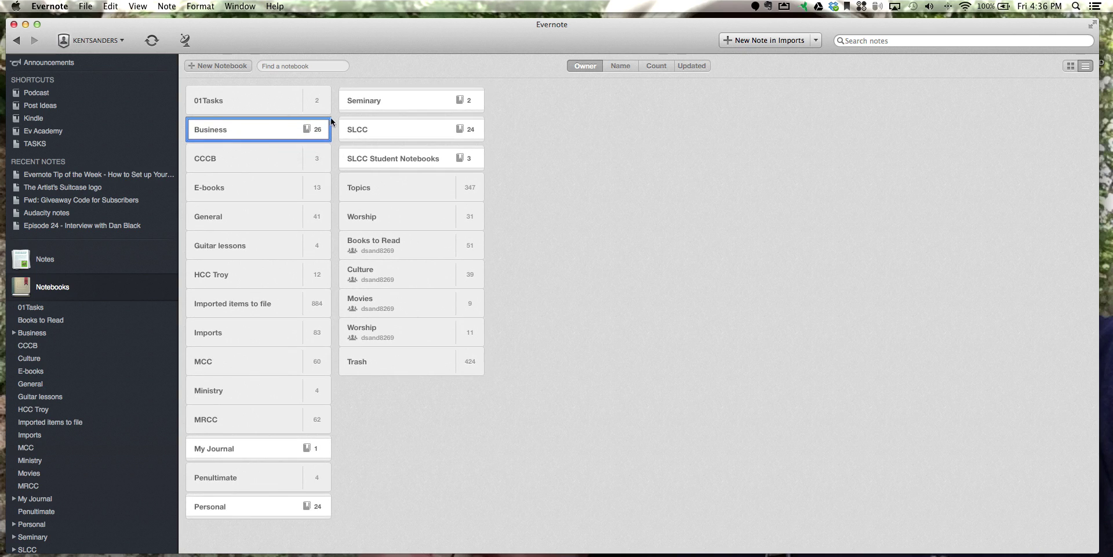
# Expand and collapse the Seminary, SLCC, SLCC Student Notebooks and Personal stacks in the overview to examine their notebooks.
pyautogui.click(363, 98)
pyautogui.click(368, 100)
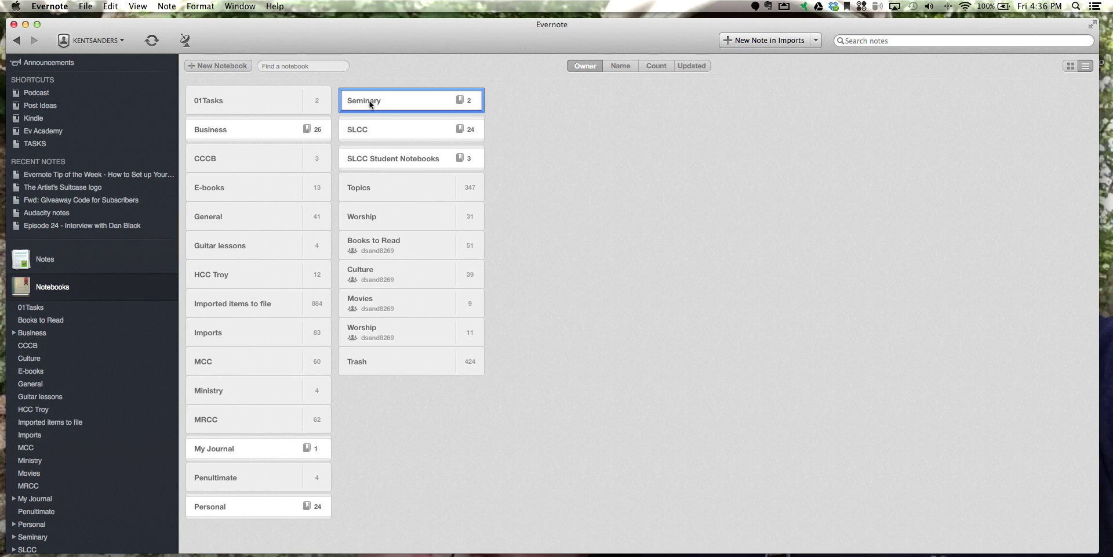
pyautogui.click(369, 129)
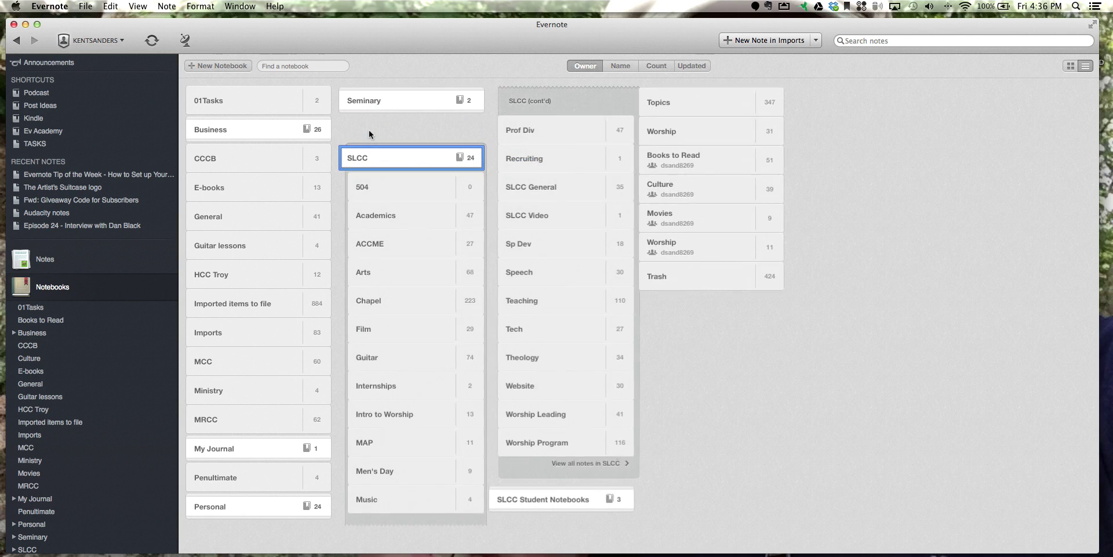
pyautogui.click(380, 159)
pyautogui.click(391, 159)
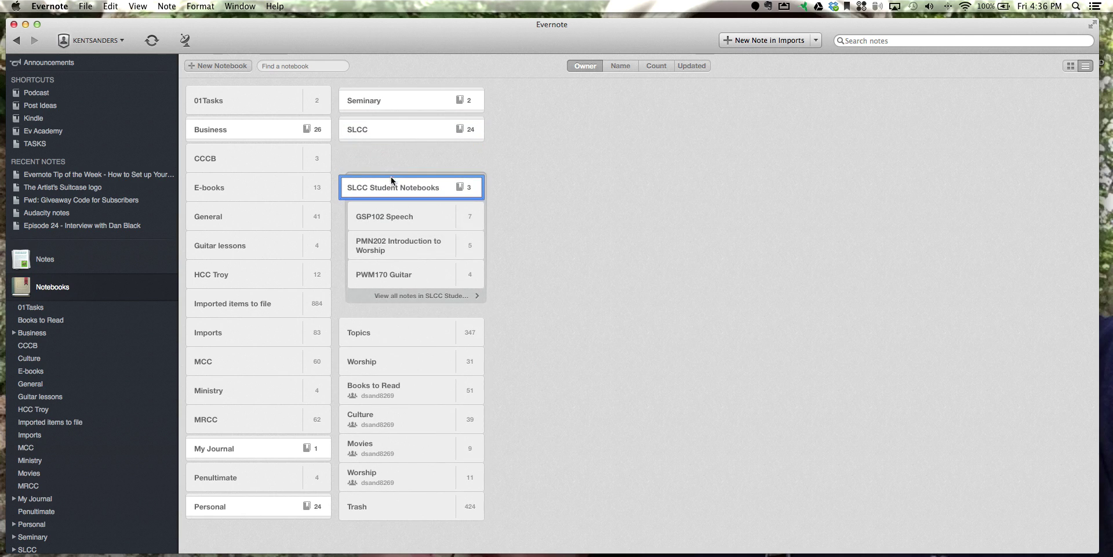
pyautogui.click(391, 186)
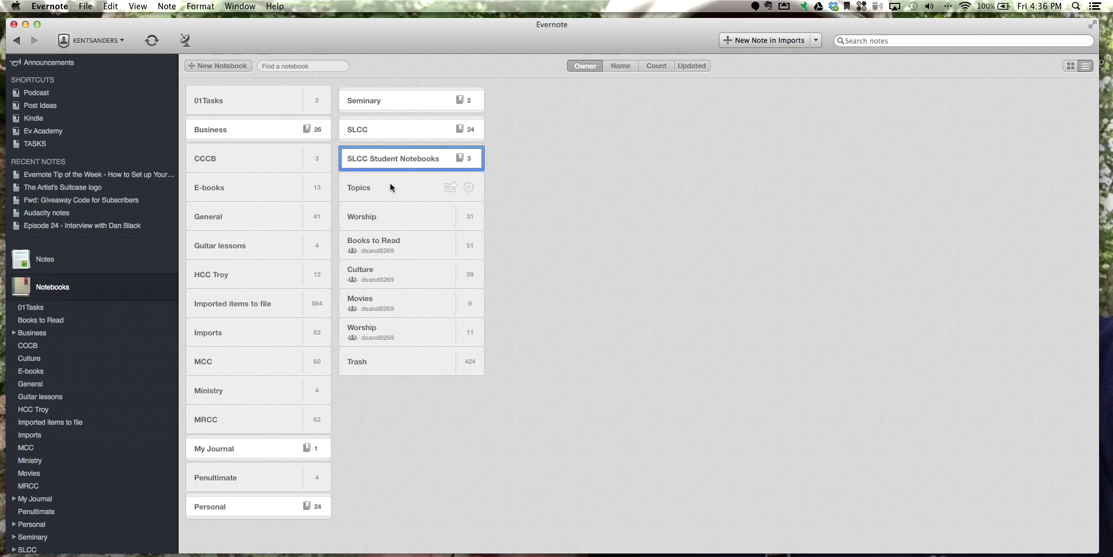
pyautogui.click(253, 509)
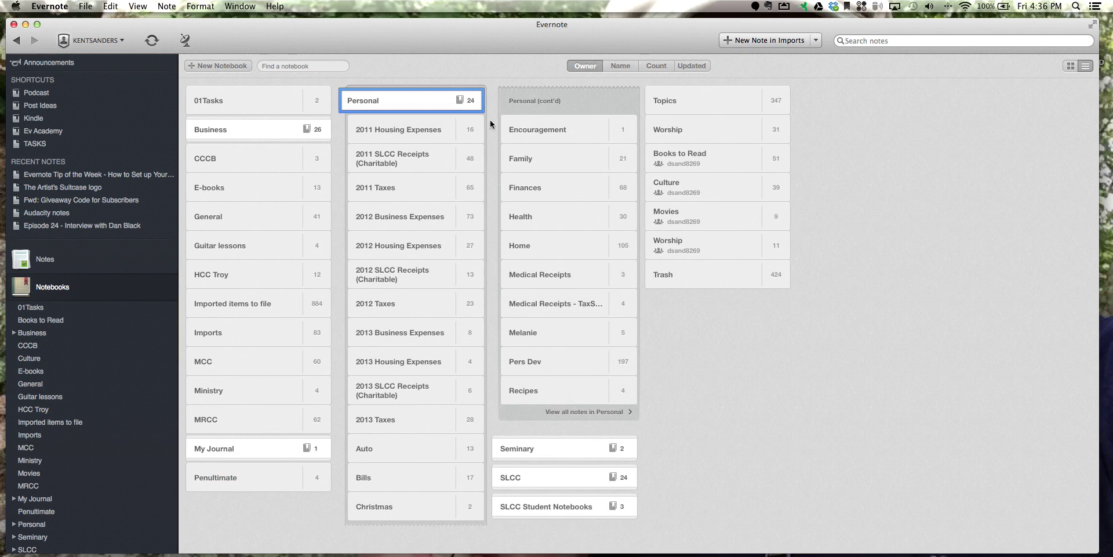
pyautogui.moveTo(412, 102); pyautogui.dragTo(413, 102)
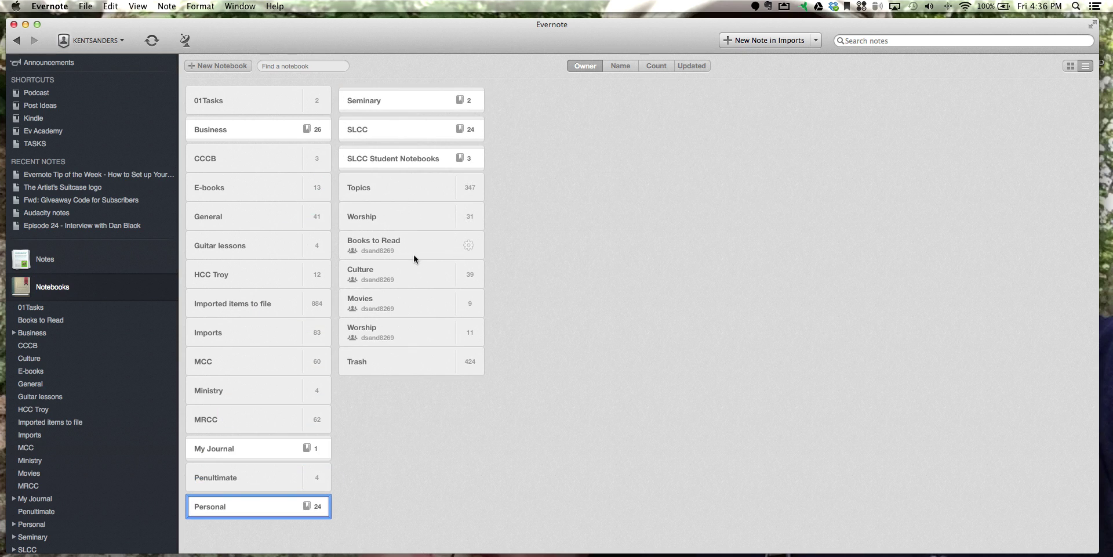
# Expand the Business stack in the sidebar, look through its notebooks and notes, and collapse the stack.
pyautogui.scroll(-2, 97, 362)
pyautogui.scroll(-1, 96, 360)
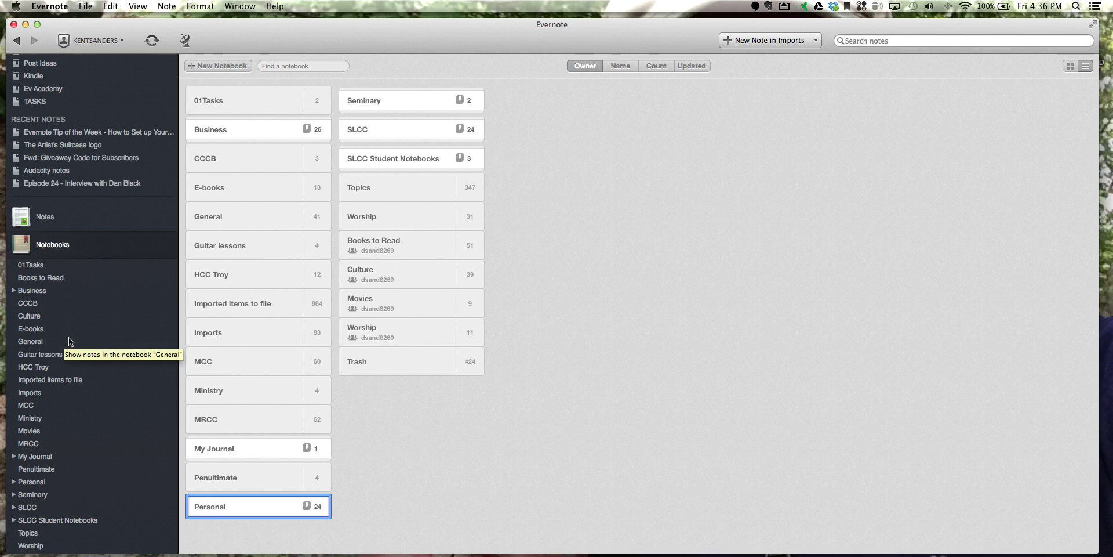
pyautogui.click(14, 290)
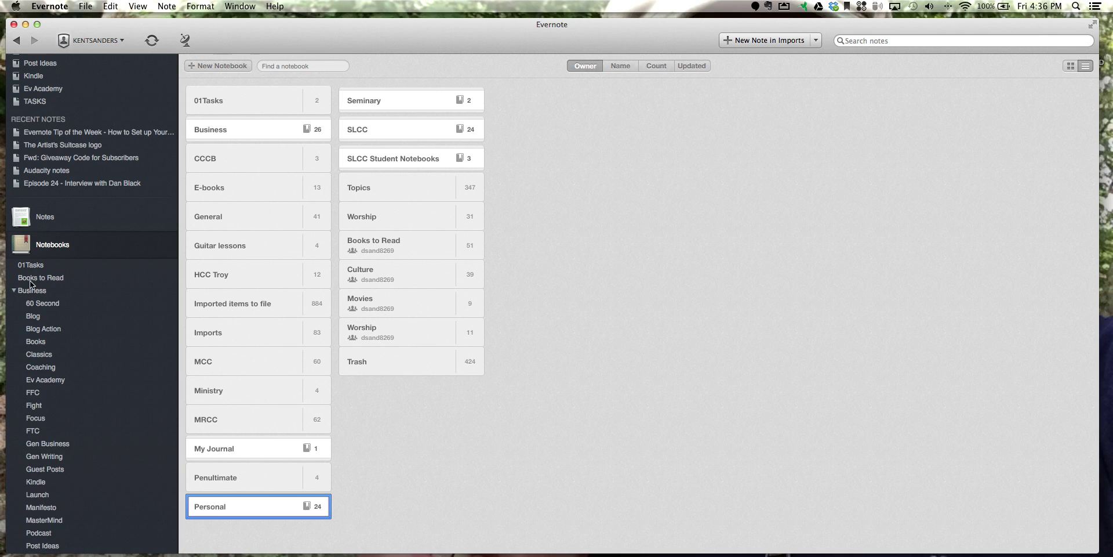
pyautogui.click(29, 279)
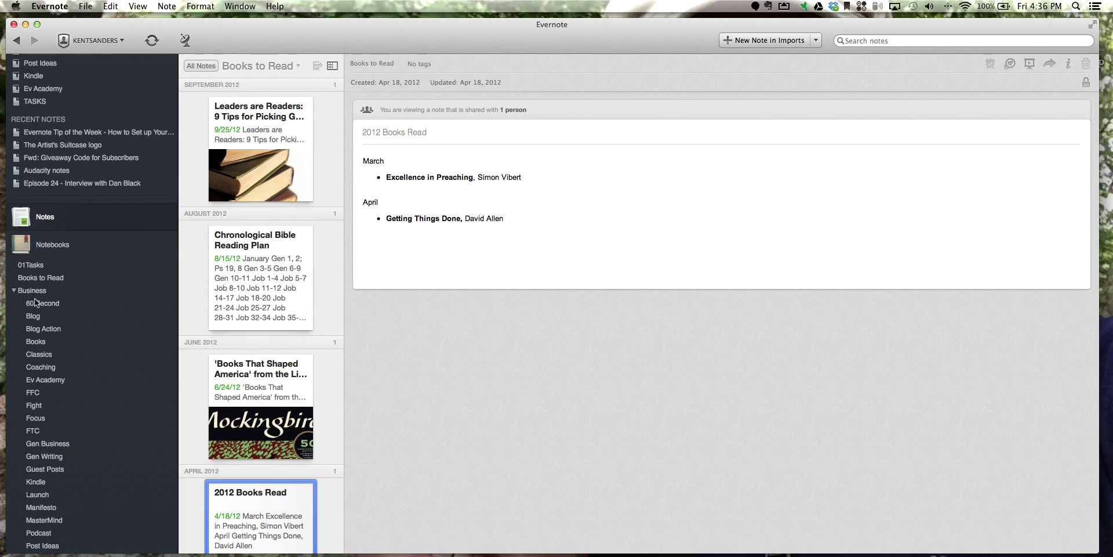
pyautogui.scroll(-5, 39, 312)
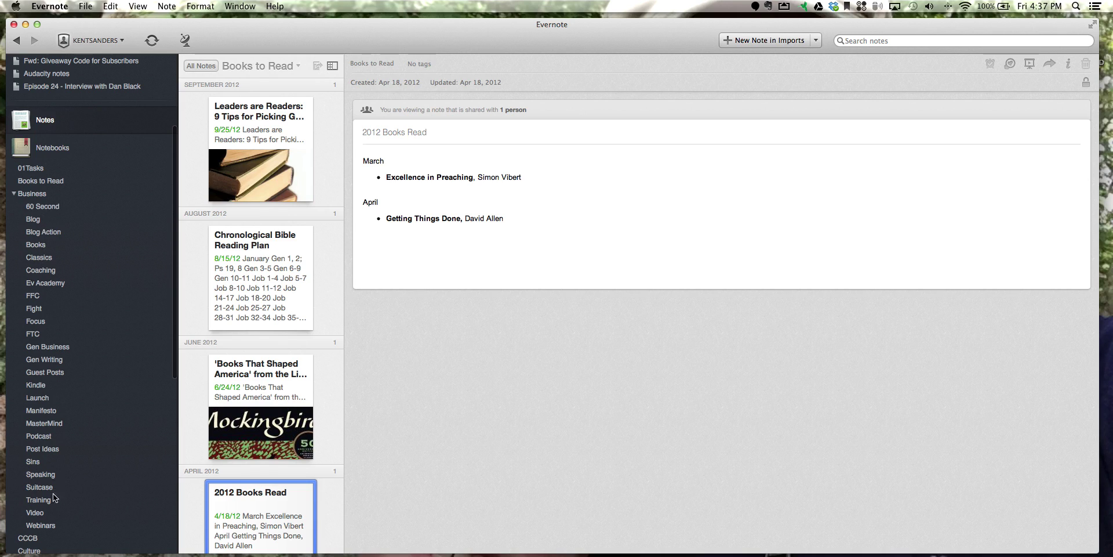
pyautogui.click(14, 197)
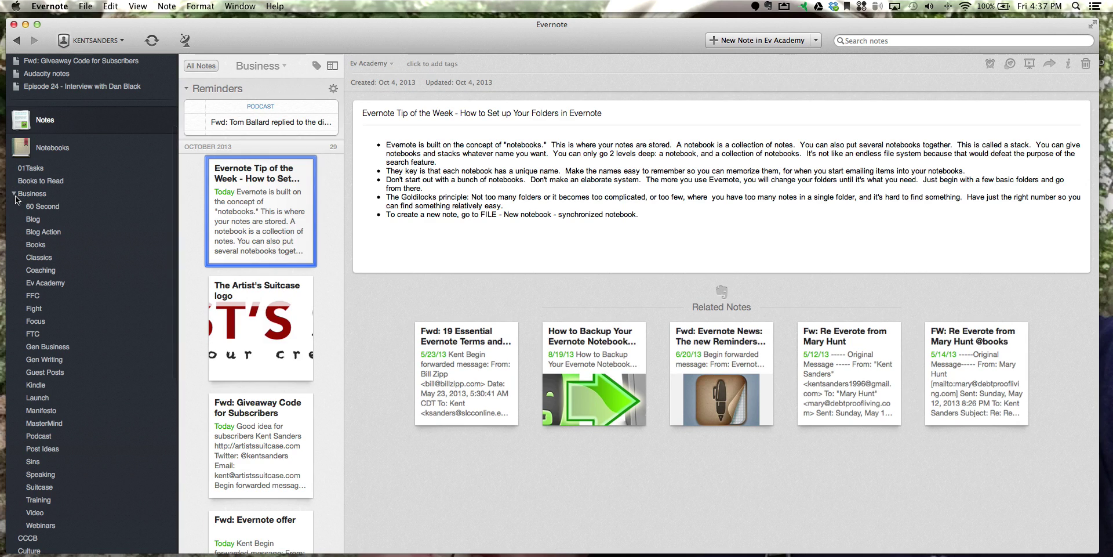
pyautogui.click(14, 195)
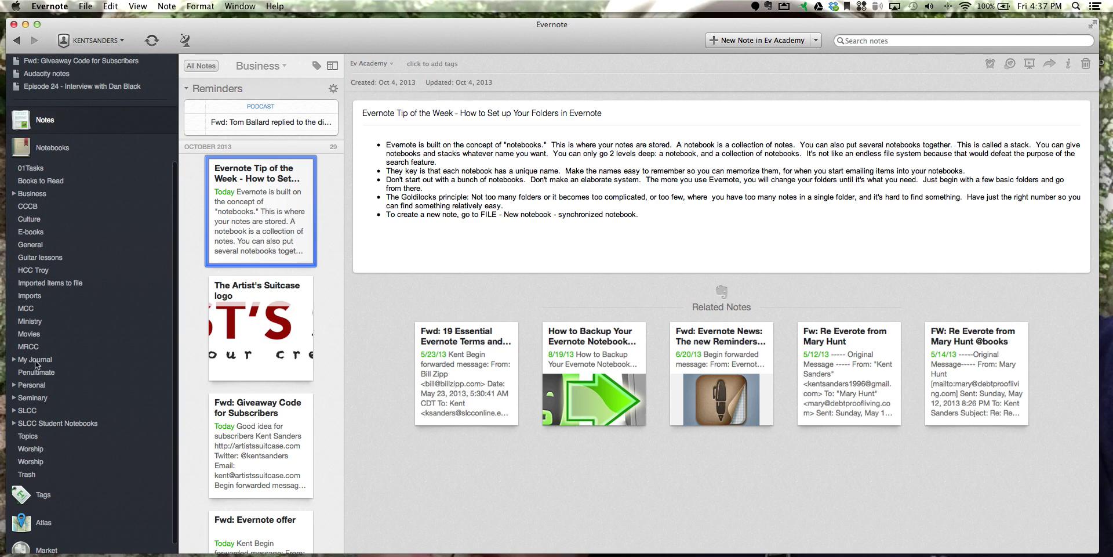
# Expand the Personal stack in the sidebar, look through its notebooks, and collapse it.
pyautogui.click(14, 385)
pyautogui.scroll(-5, 47, 406)
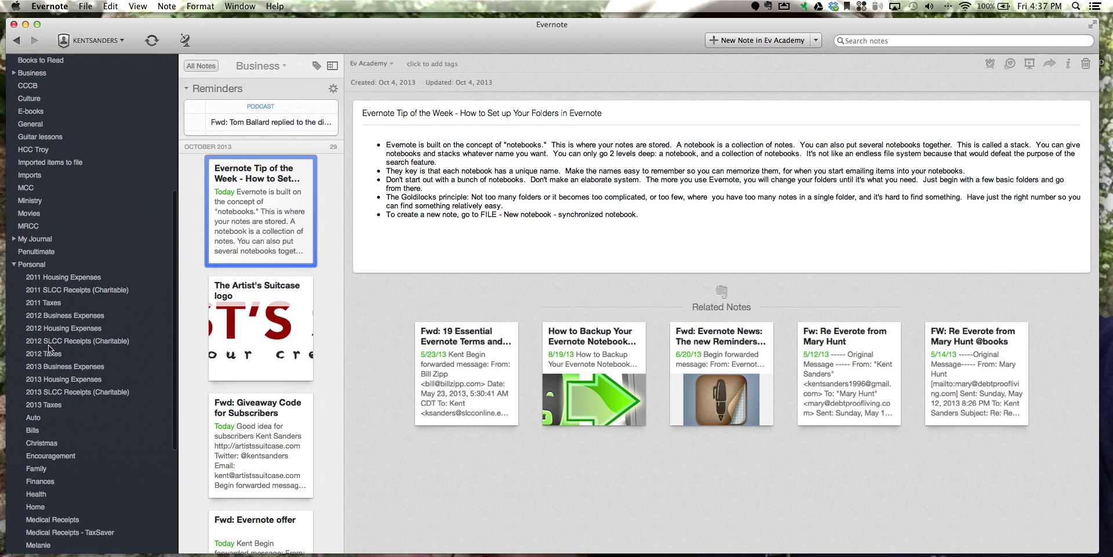
pyautogui.scroll(-5, 49, 346)
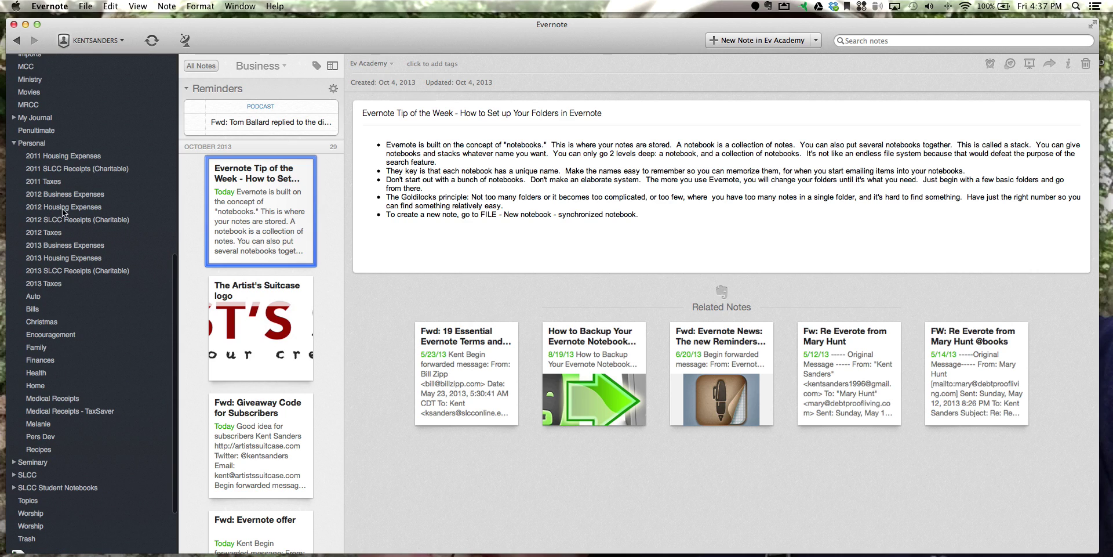
pyautogui.click(14, 143)
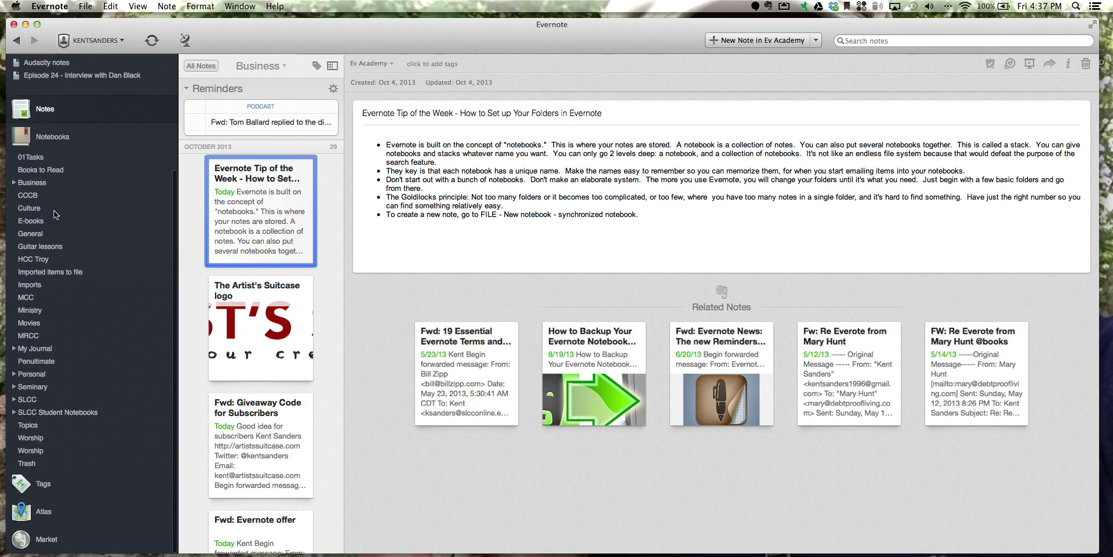
# View The Artist's Suitcase logo note, and expand the sidebar's Business stack to review its notebooks before collapsing it.
pyautogui.click(228, 327)
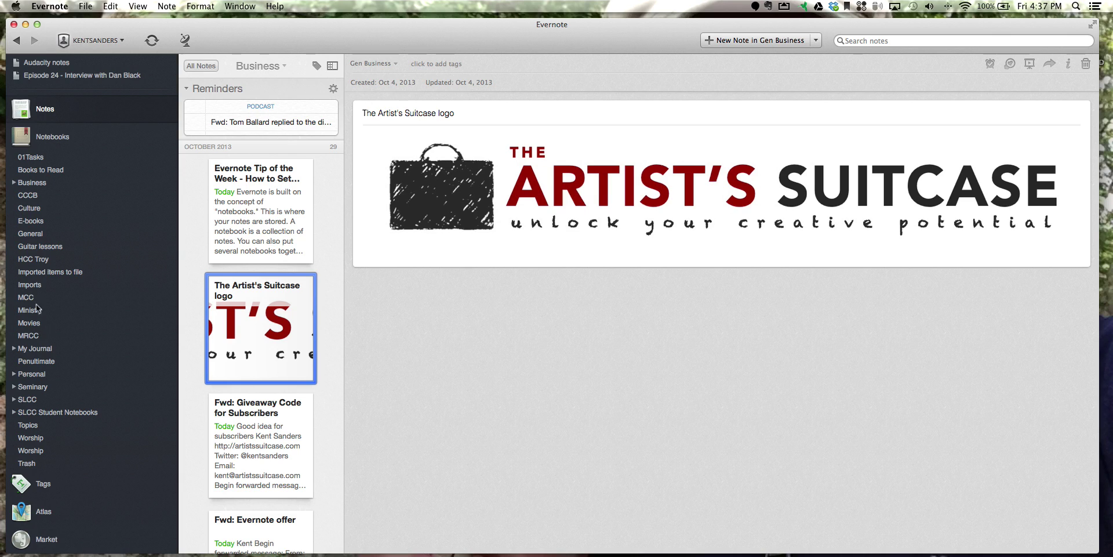
pyautogui.click(14, 183)
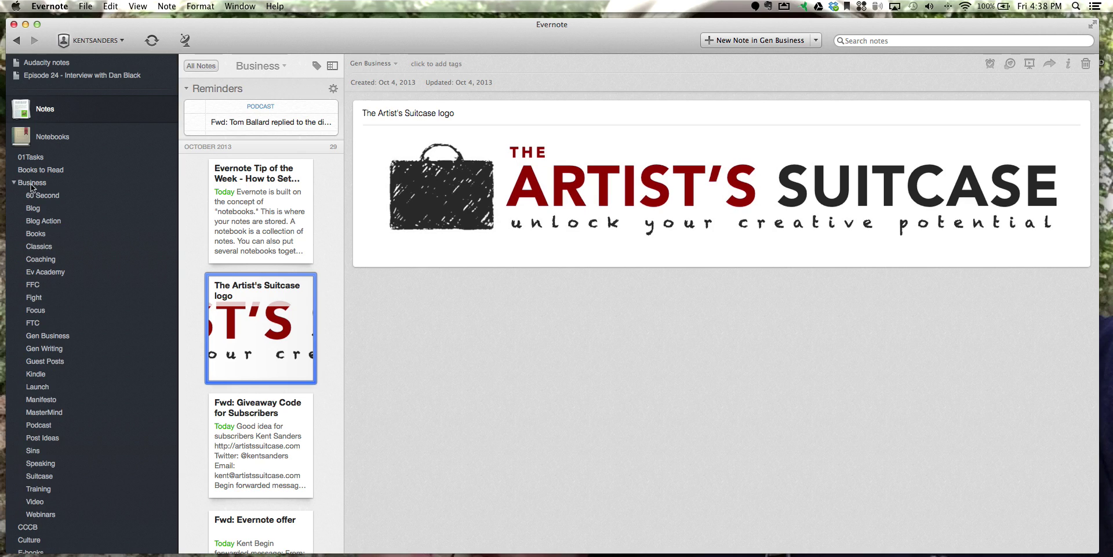
pyautogui.scroll(-3, 32, 187)
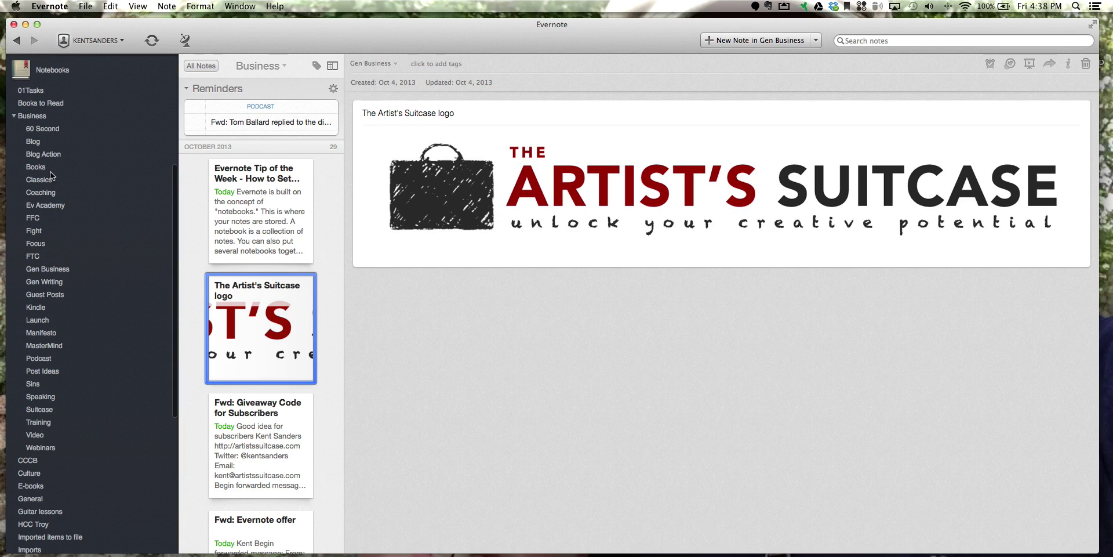
pyautogui.scroll(3, 14, 119)
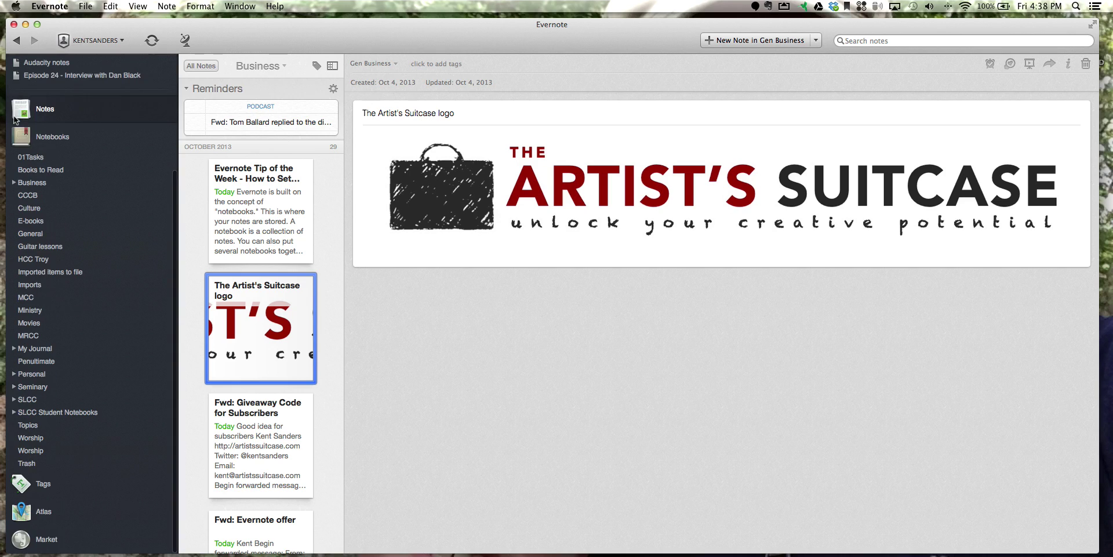
pyautogui.click(14, 191)
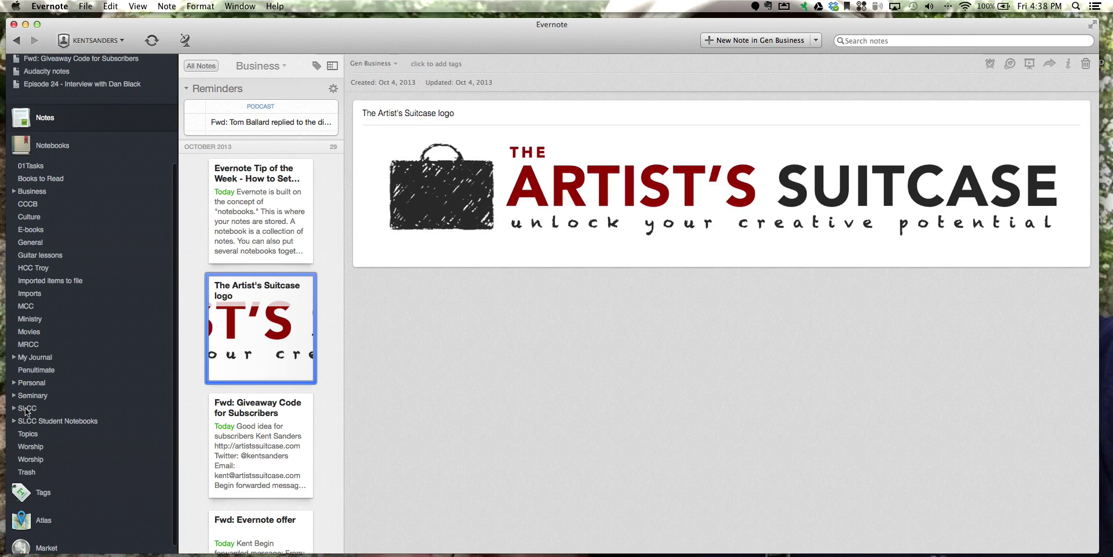
# View the notes in the Worship and Movies notebooks and look through the sidebar's notebook list.
pyautogui.click(26, 446)
pyautogui.scroll(-1, 53, 445)
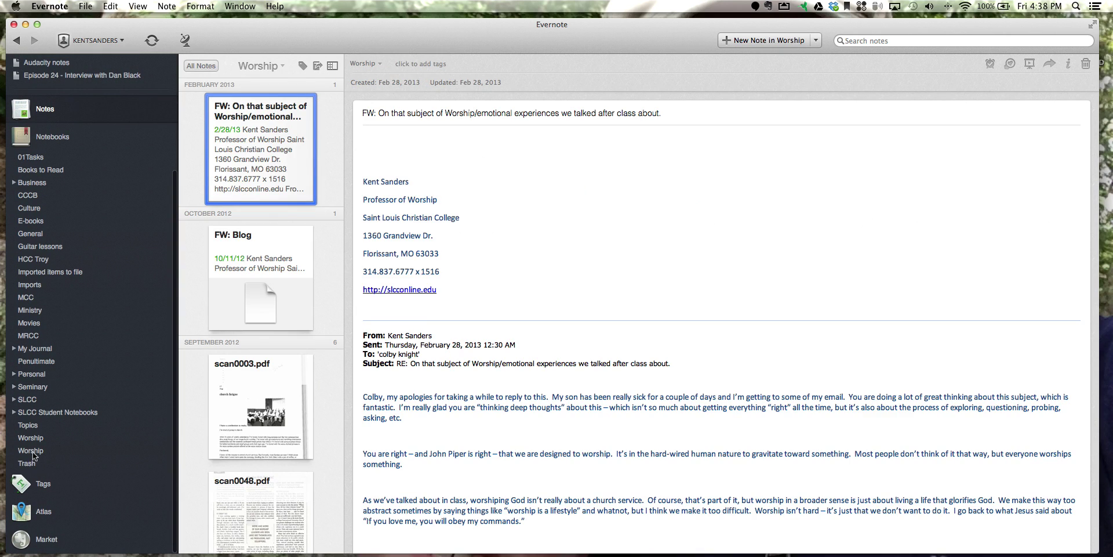
pyautogui.click(28, 323)
pyautogui.scroll(-3, 220, 339)
pyautogui.scroll(3, 231, 346)
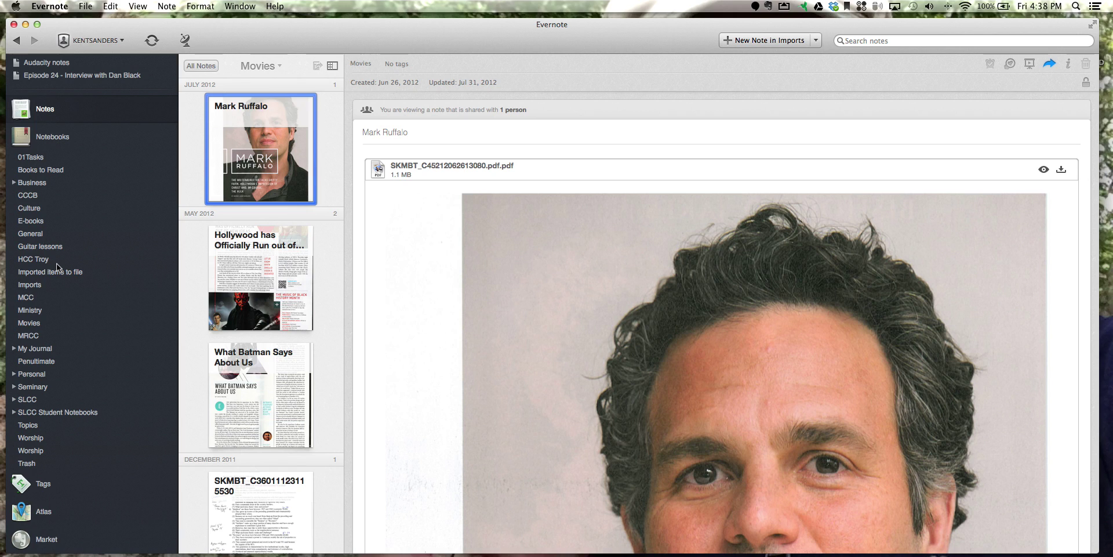
pyautogui.scroll(5, 65, 269)
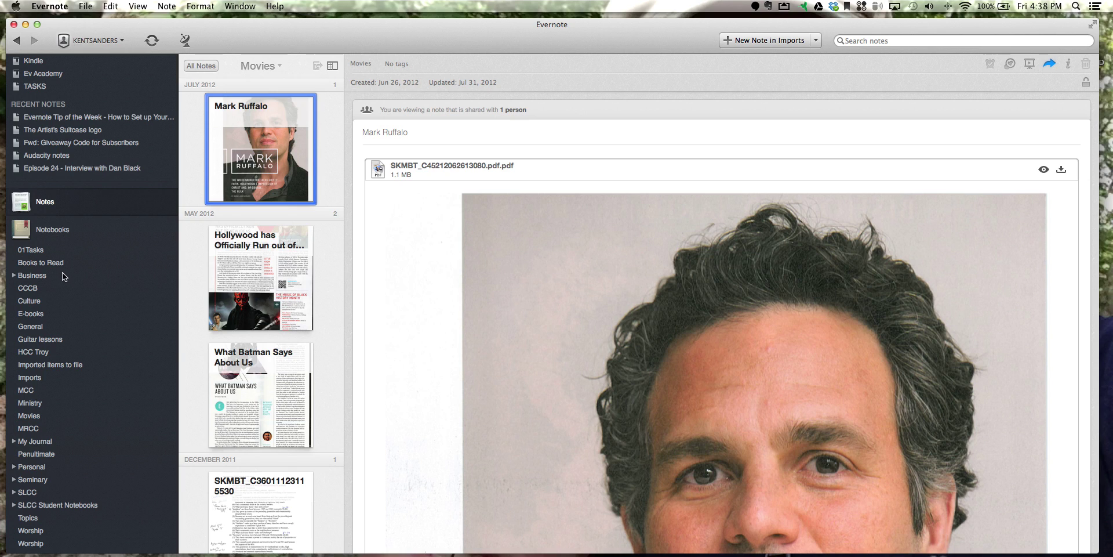
pyautogui.scroll(-2, 60, 277)
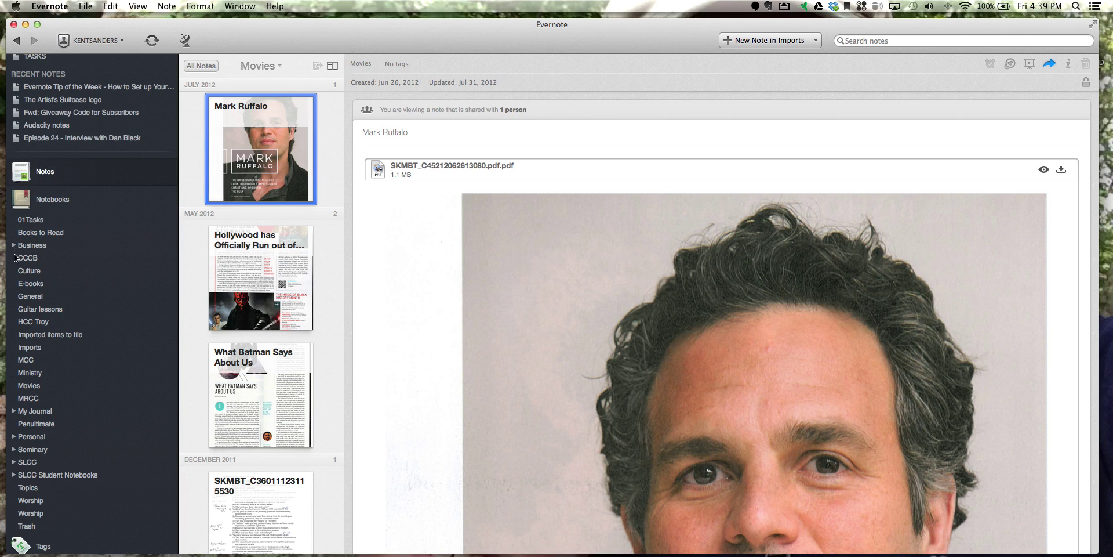
# Open the notebooks overview and create a synchronized notebook named "New notebook".
pyautogui.scroll(1, 31, 273)
pyautogui.click(50, 225)
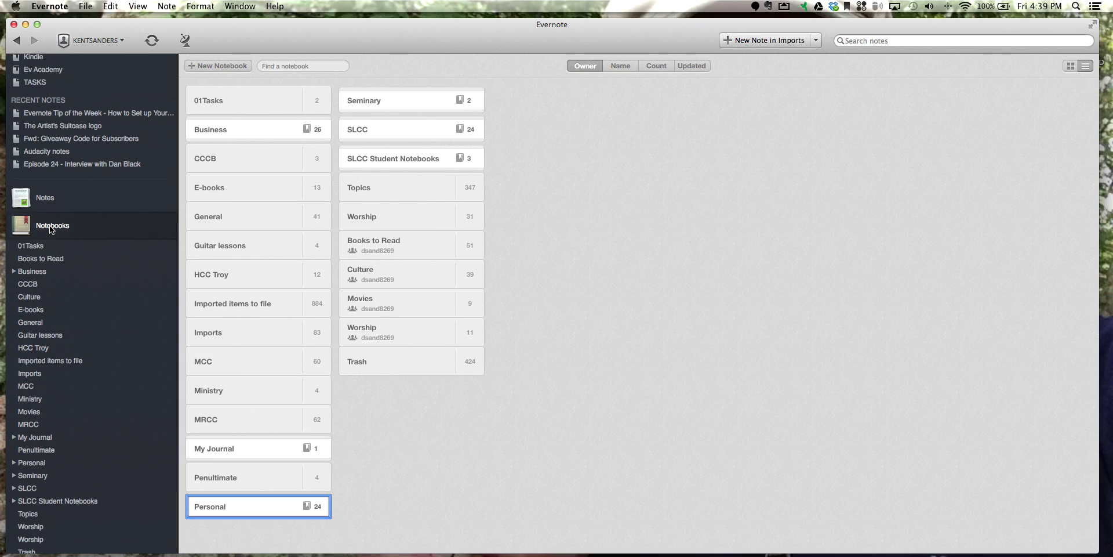
pyautogui.moveTo(283, 280)
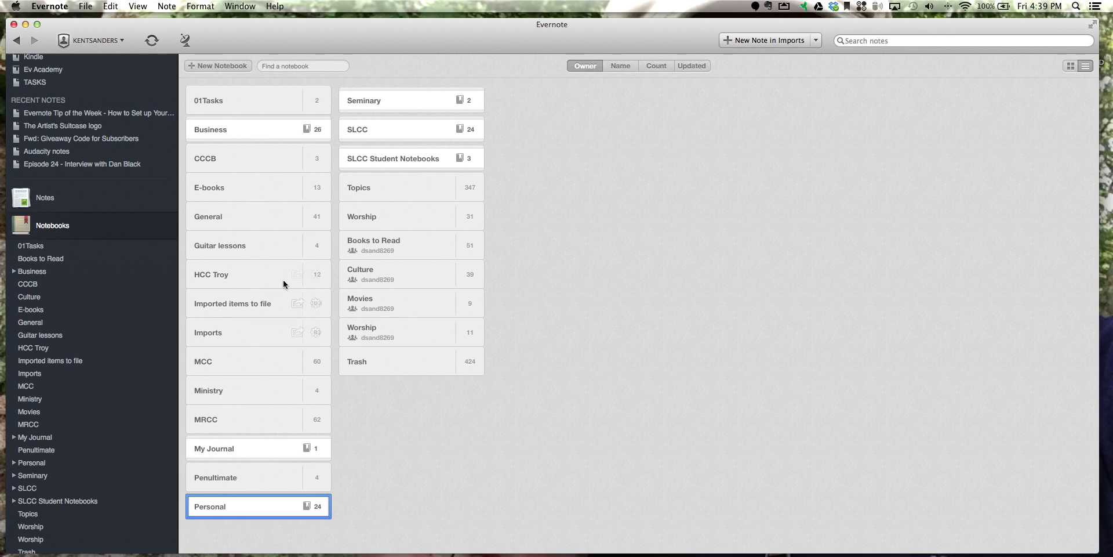
pyautogui.click(85, 6)
pyautogui.moveTo(96, 32)
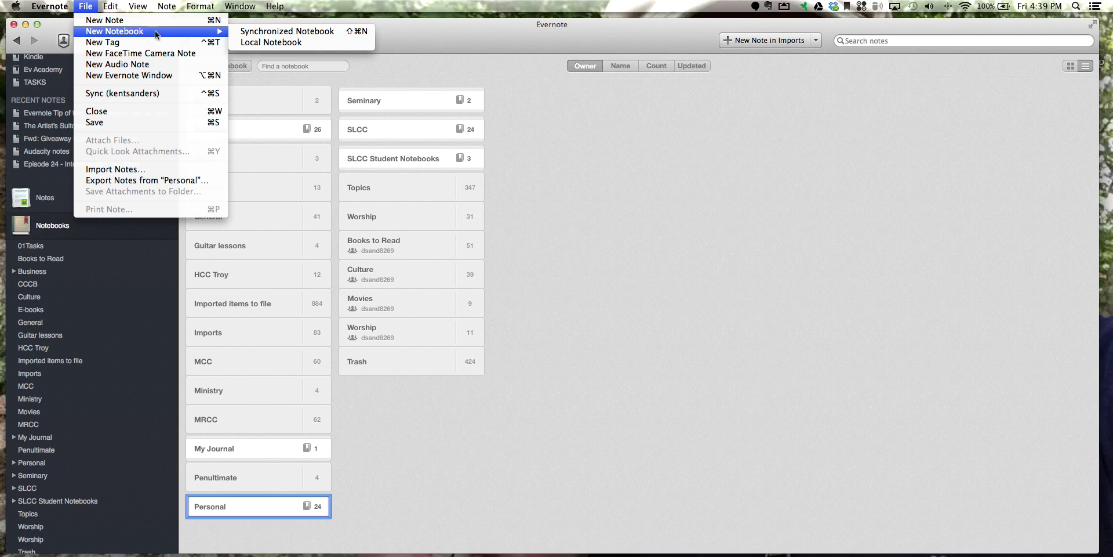
pyautogui.click(259, 30)
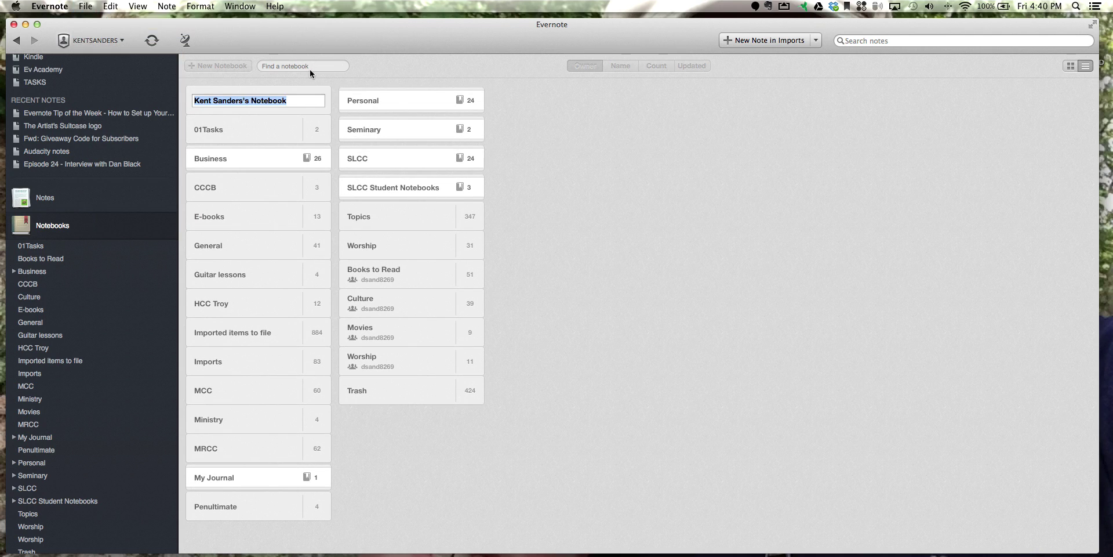
pyautogui.tripleClick(276, 100)
pyautogui.write('New notebook')
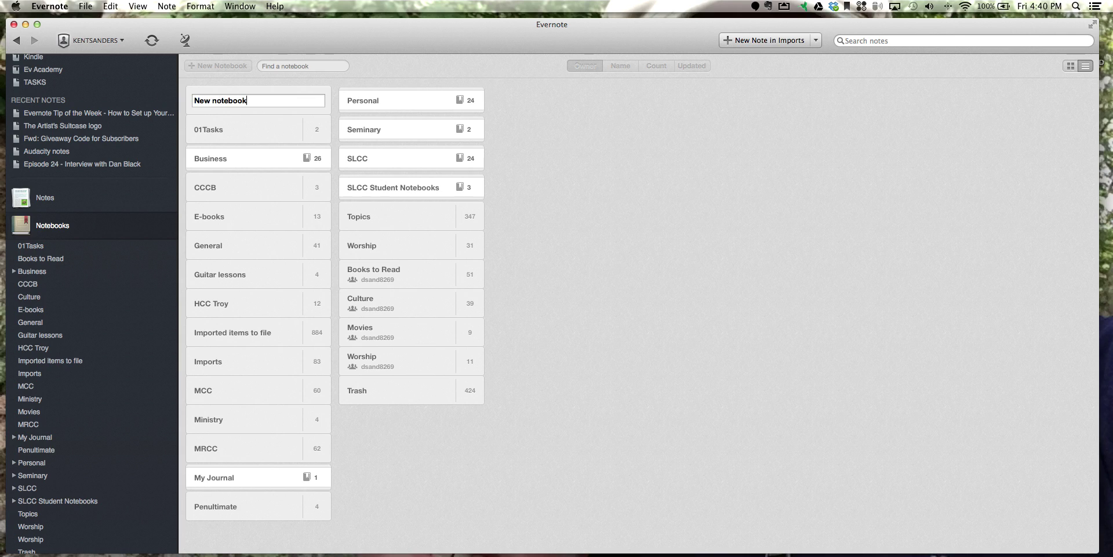
pyautogui.press('Return')
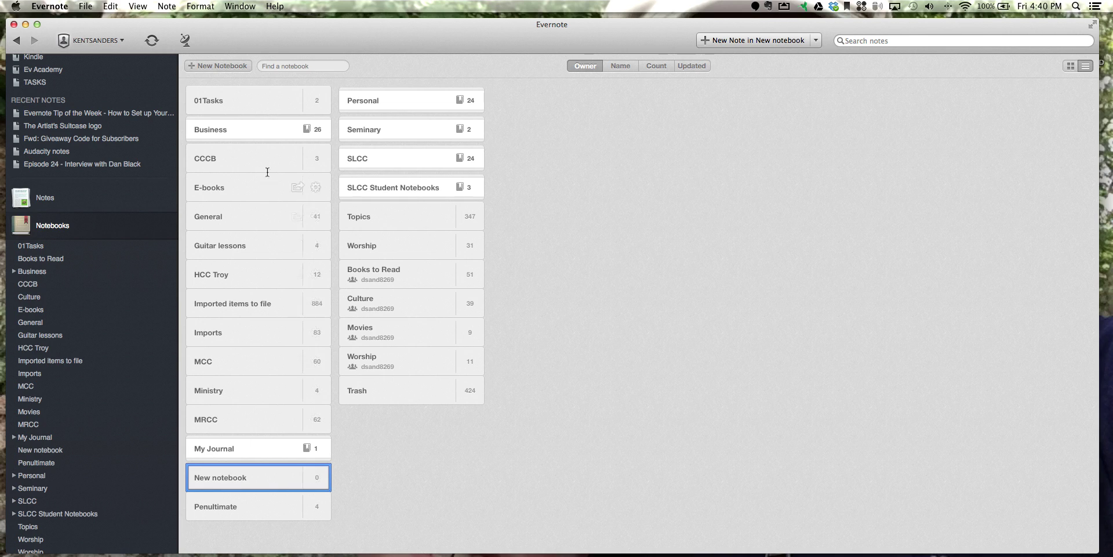
# Expand the Business stack, move New notebook into it and back out, and collapse the stack.
pyautogui.click(271, 133)
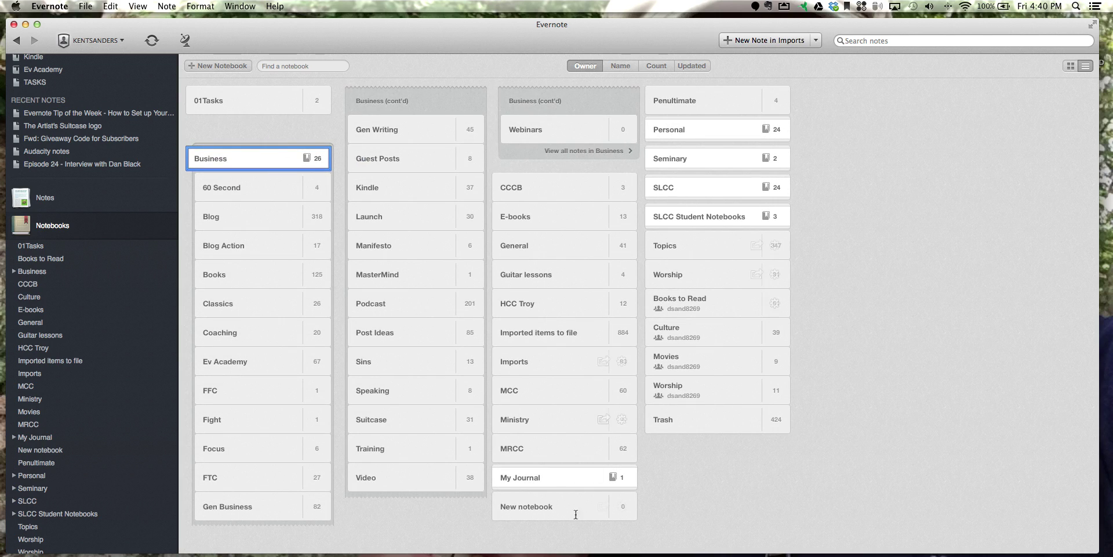
pyautogui.moveTo(555, 507); pyautogui.dragTo(245, 361)
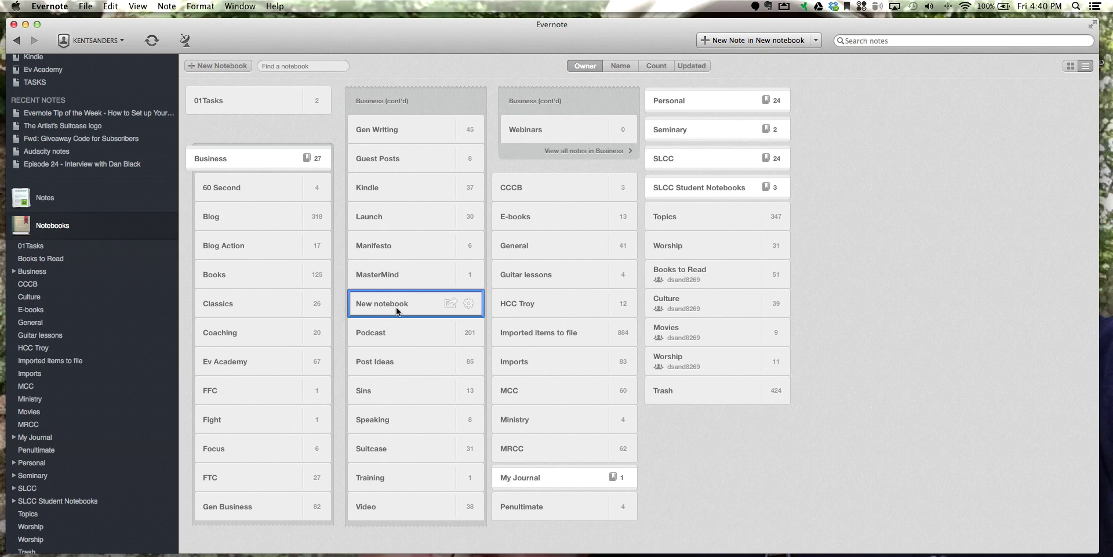
pyautogui.moveTo(393, 303); pyautogui.dragTo(784, 471)
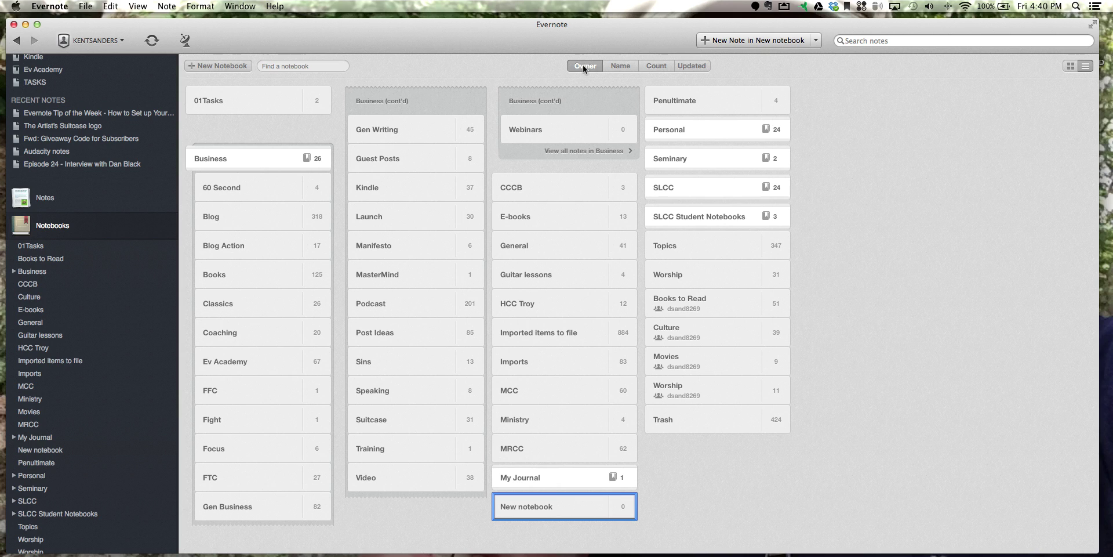
pyautogui.click(264, 158)
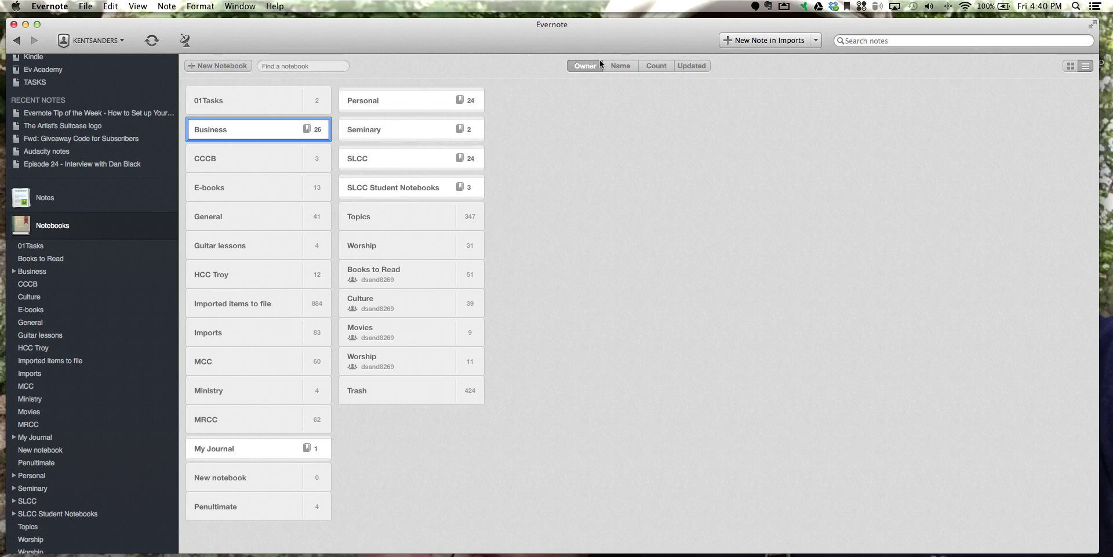
# Sort the notebooks overview by name, count and last update, and return to sorting by owner.
pyautogui.click(620, 66)
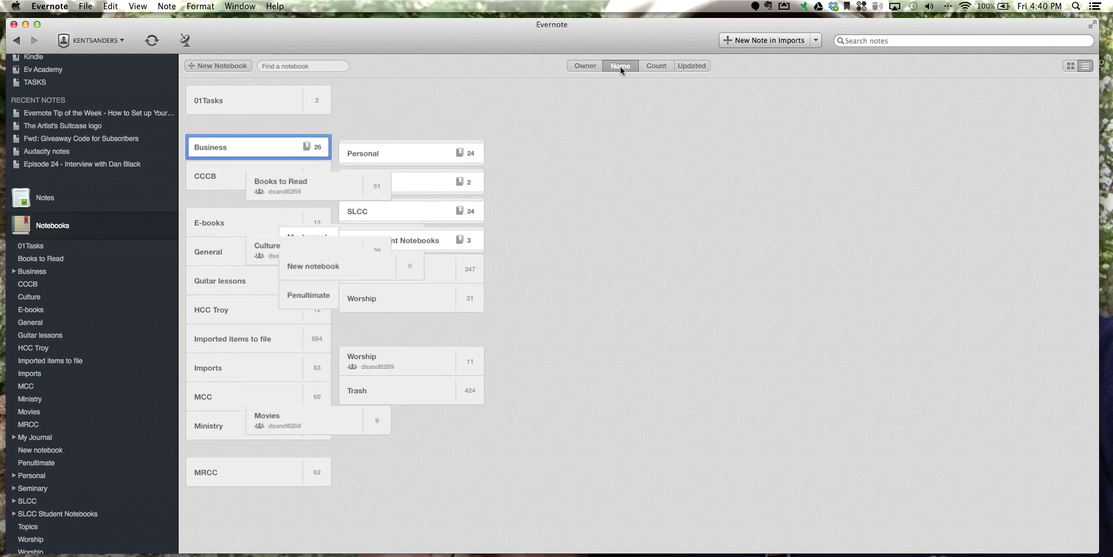
pyautogui.click(654, 65)
pyautogui.click(688, 66)
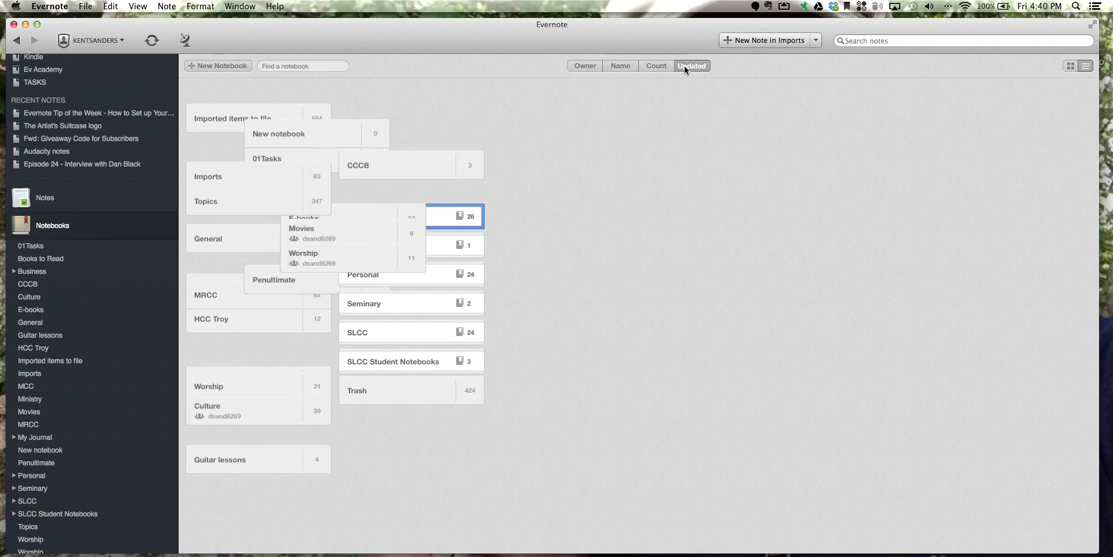
pyautogui.click(585, 66)
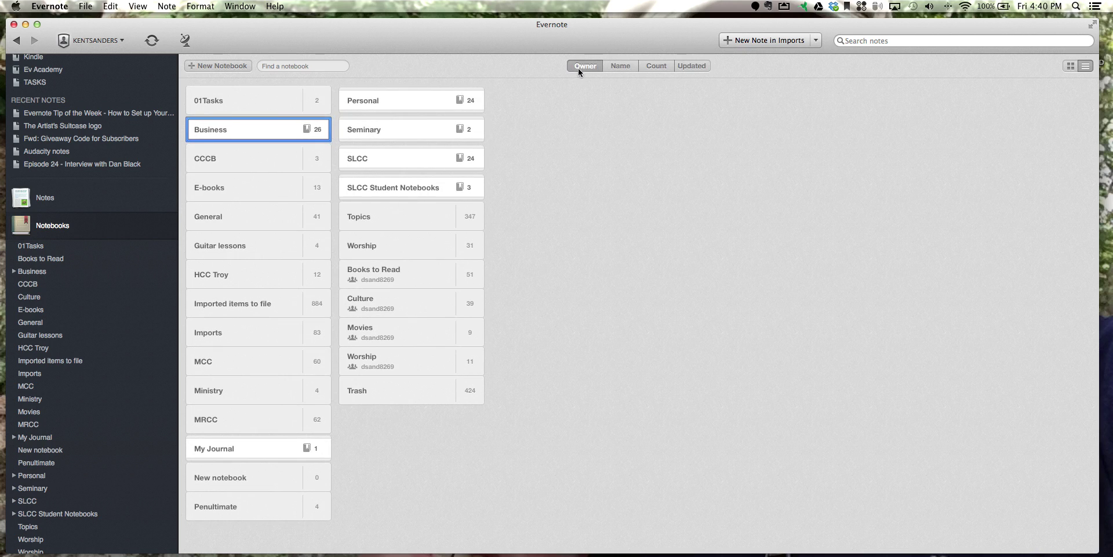
# Expand the Business, Personal and SLCC Student Notebooks stacks, and compare their order sorted by name, count and owner.
pyautogui.click(244, 123)
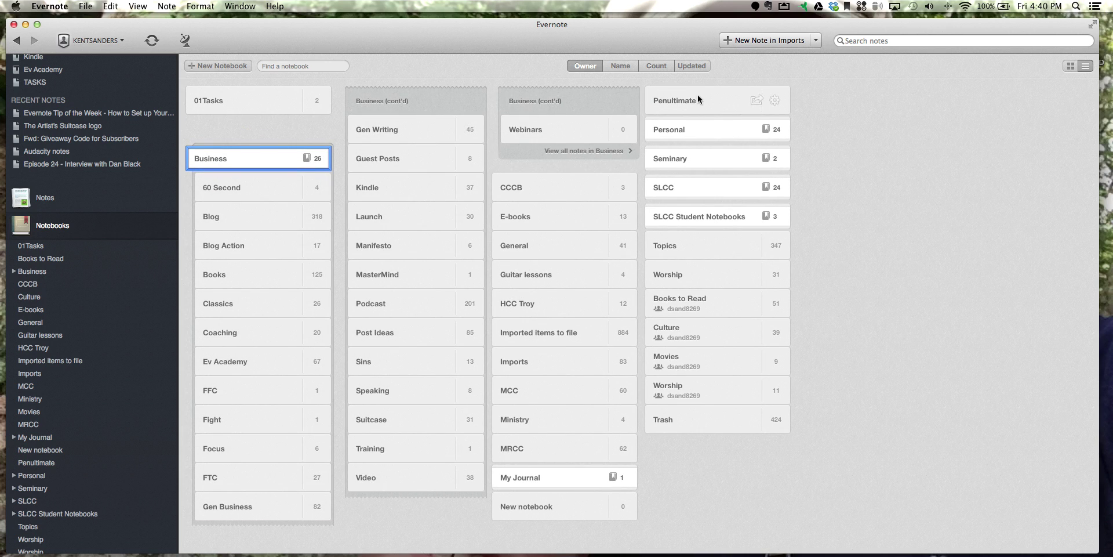
pyautogui.click(703, 128)
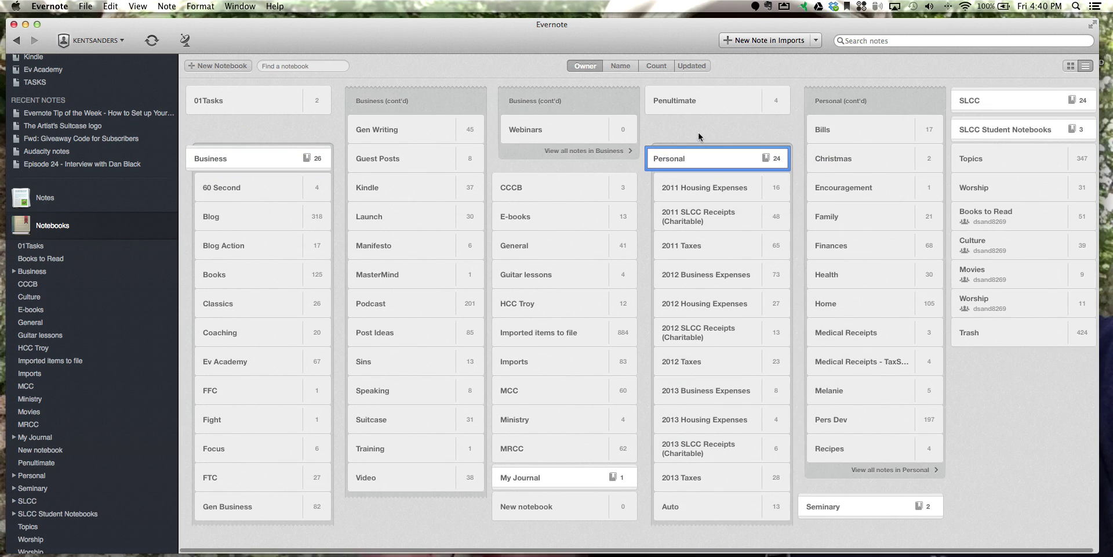
pyautogui.click(972, 132)
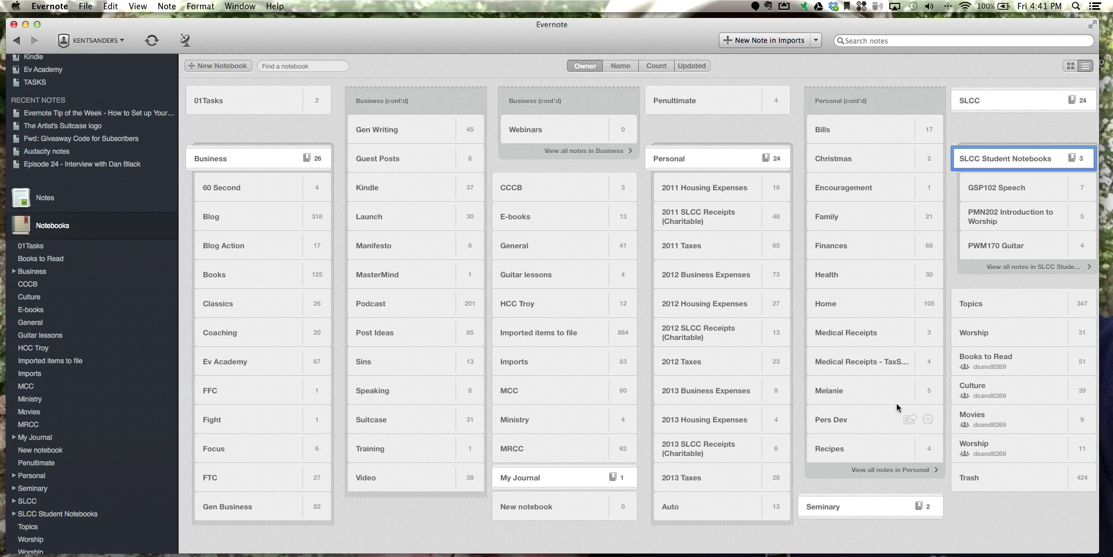
pyautogui.click(621, 67)
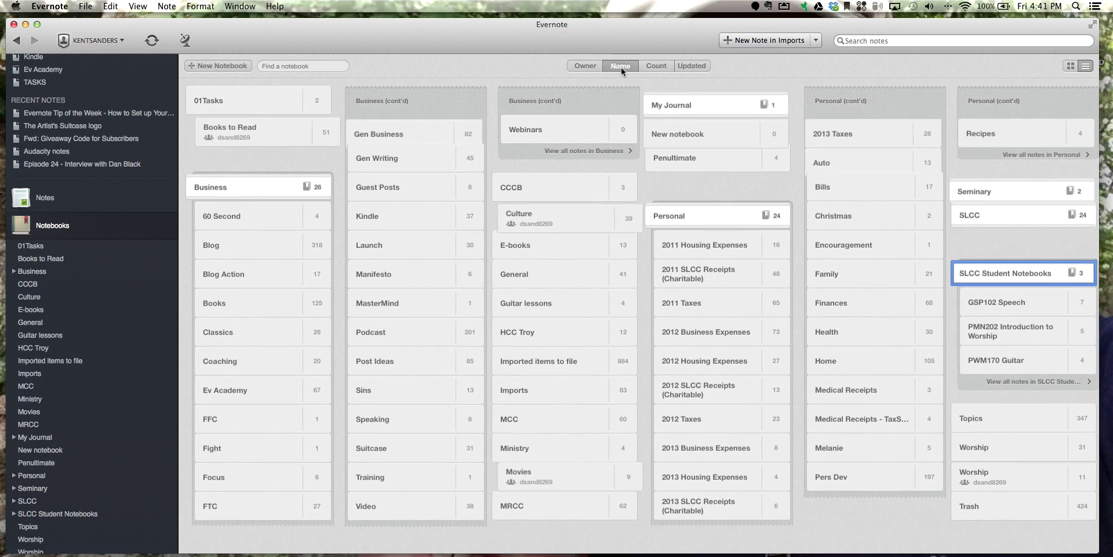
pyautogui.click(654, 66)
pyautogui.click(589, 67)
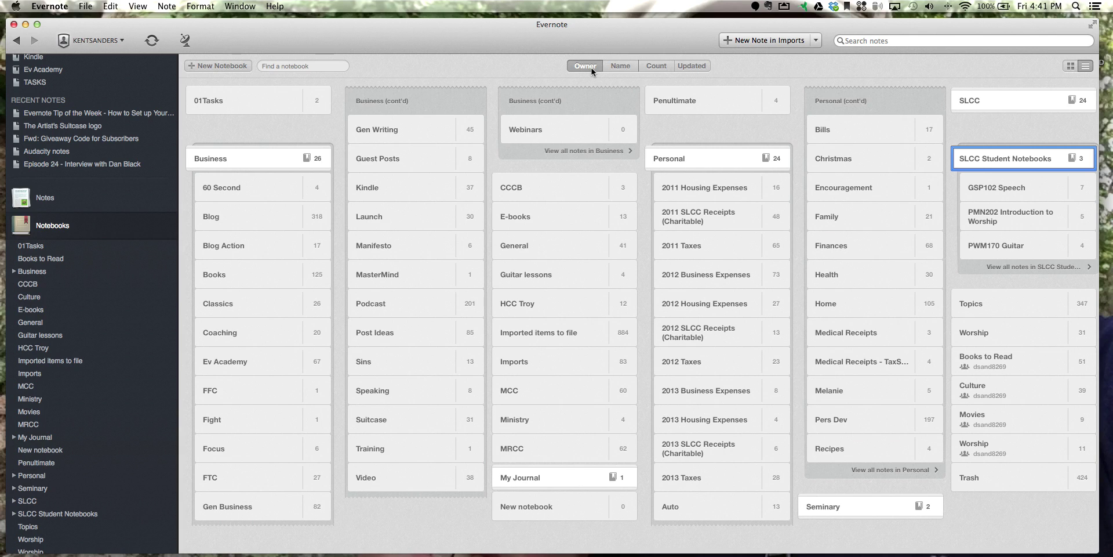
# Collapse the Business and Personal stacks in the overview and look through the sidebar's notebook list.
pyautogui.moveTo(378, 222)
pyautogui.click(235, 160)
pyautogui.click(361, 101)
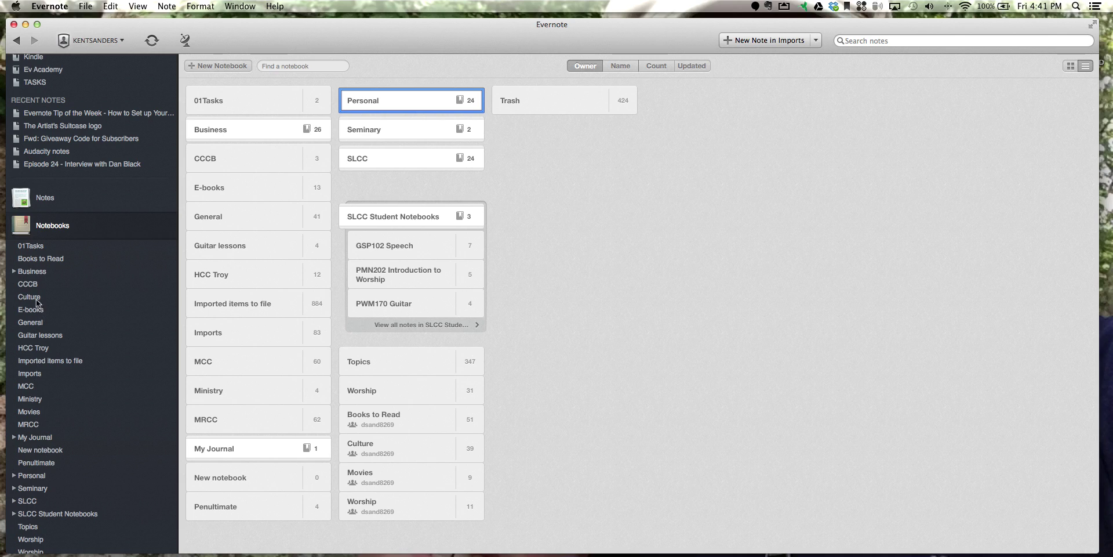
pyautogui.scroll(-2, 40, 457)
pyautogui.scroll(-1, 41, 457)
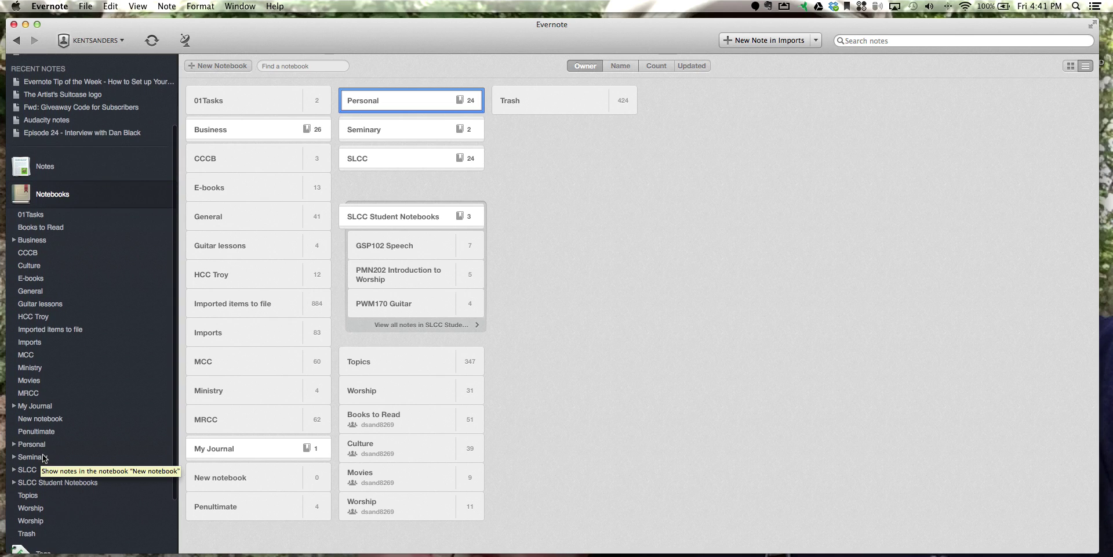